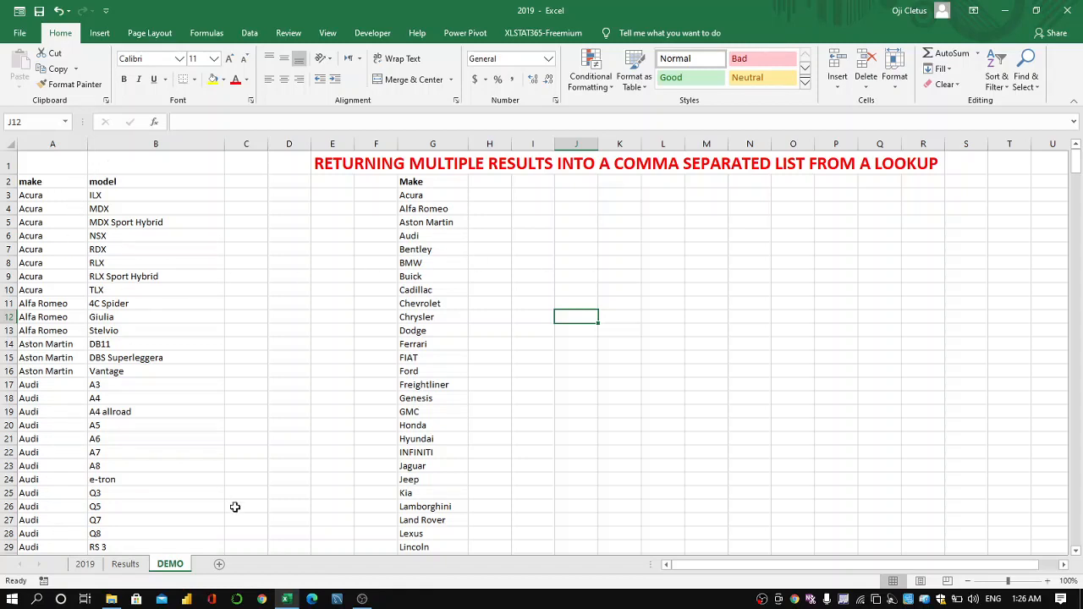
# Compare the make and model source data on the DEMO sheet with the comma-separated model lists on the Results sheet.
pyautogui.click(125, 565)
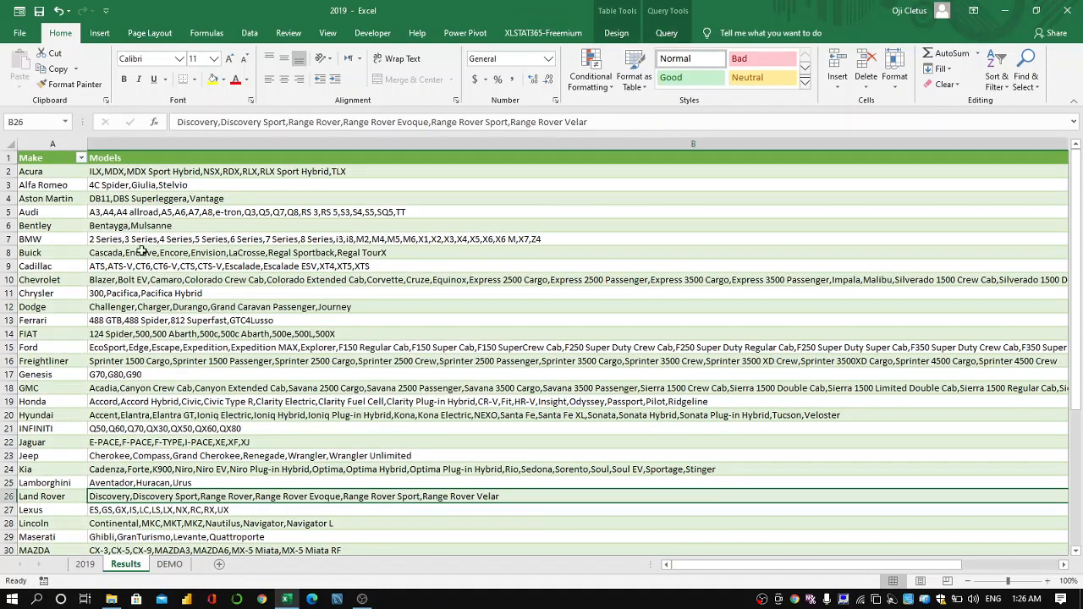
pyautogui.click(172, 565)
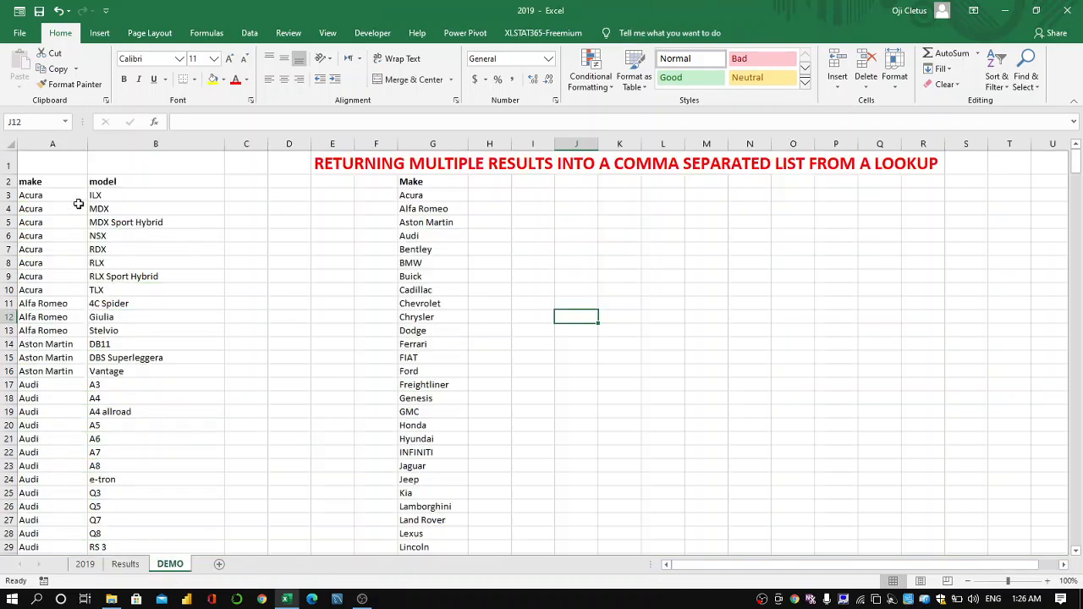
pyautogui.moveTo(48, 182); pyautogui.dragTo(138, 398)
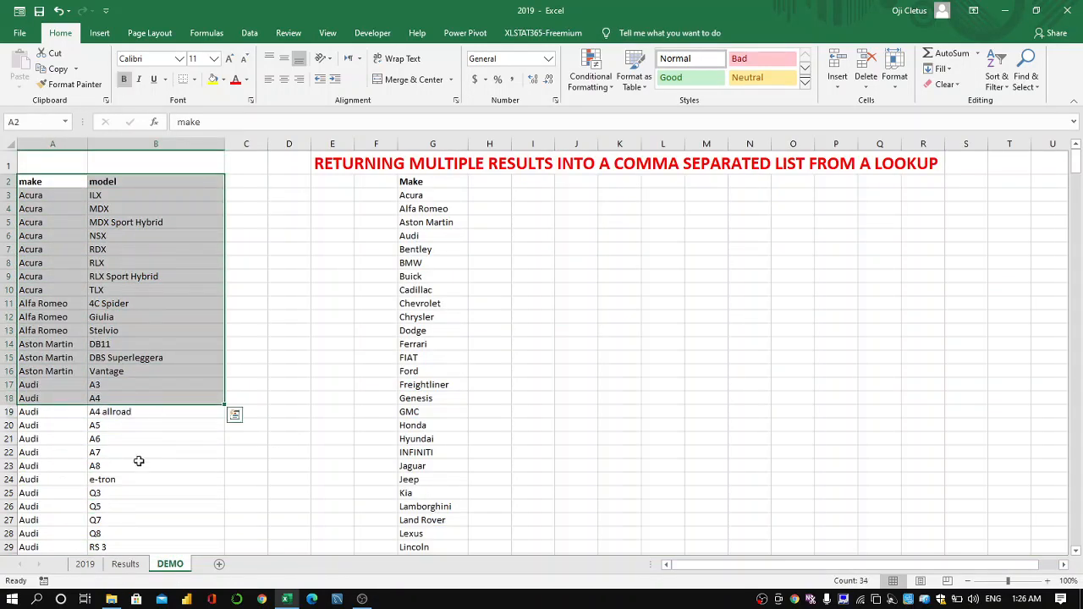
pyautogui.click(134, 567)
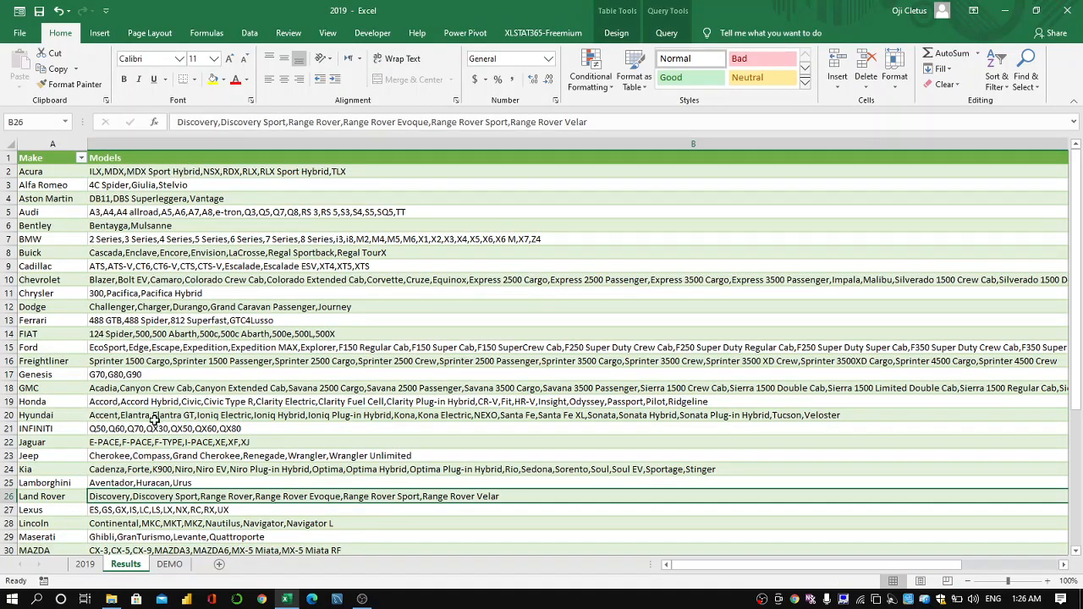
pyautogui.click(170, 565)
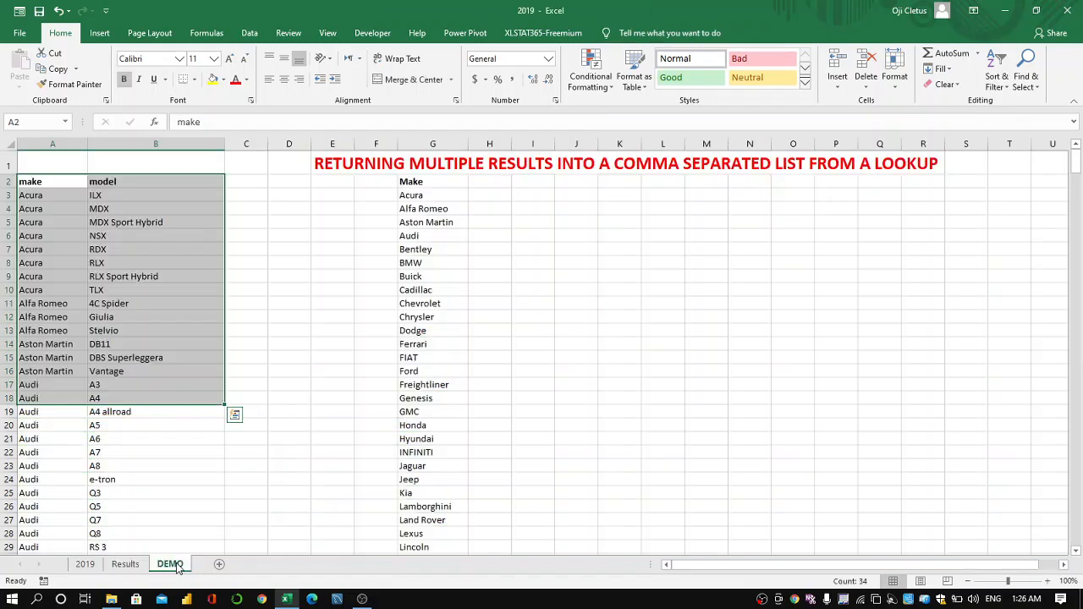
pyautogui.click(264, 235)
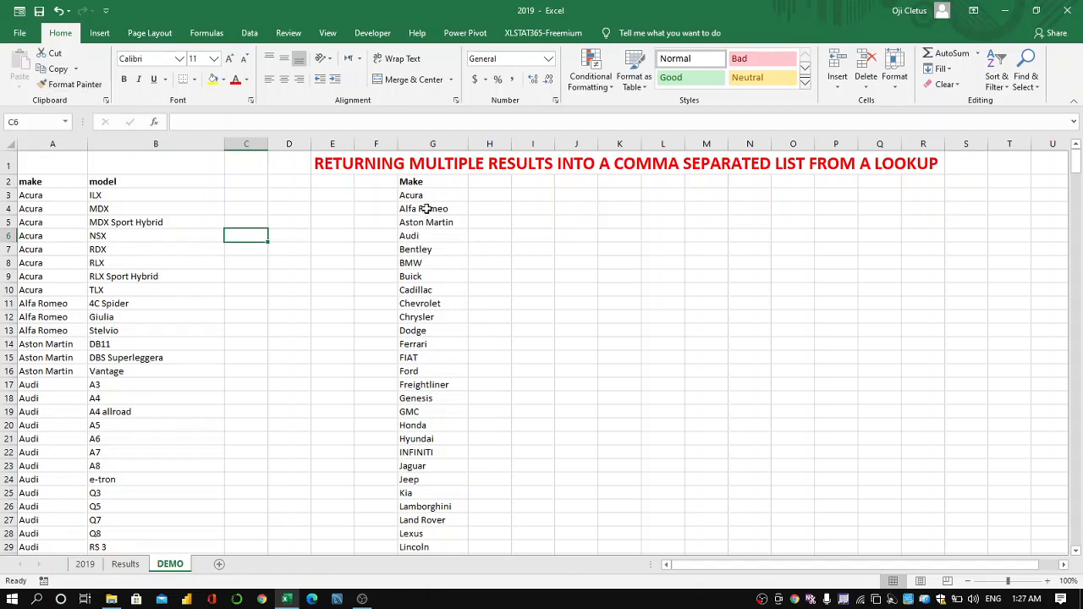
# Convert the single-column Make list in G2:G45 into a table with headers.
pyautogui.click(426, 181)
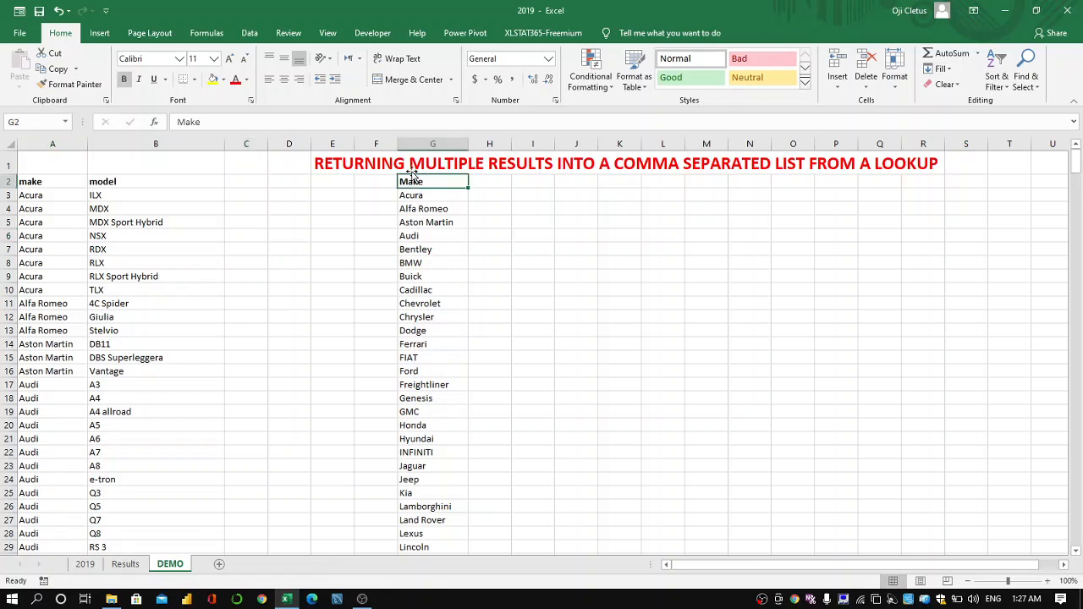
pyautogui.click(115, 33)
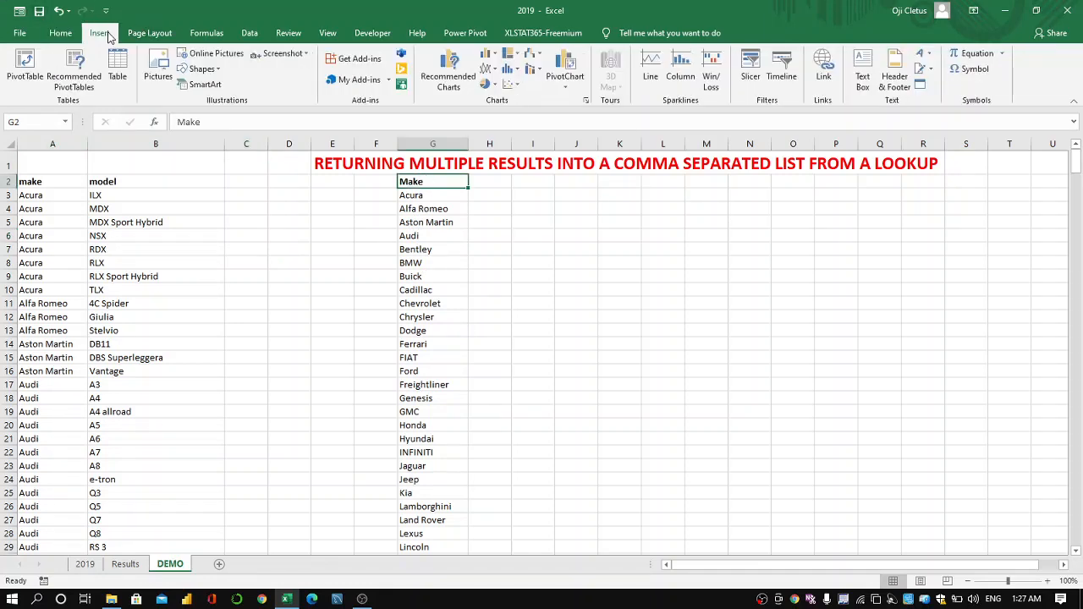
pyautogui.click(118, 67)
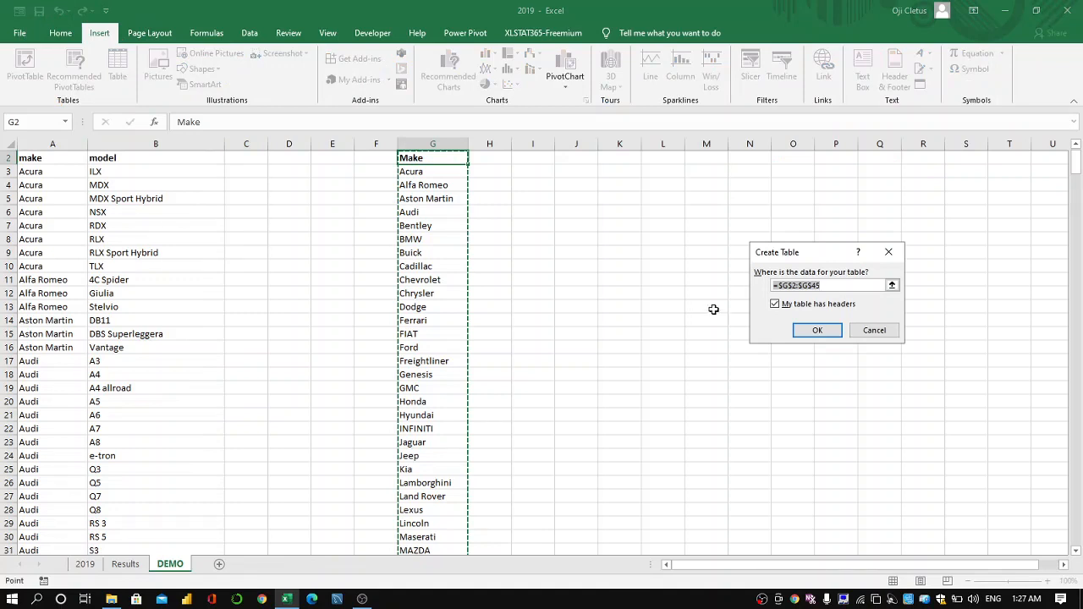
pyautogui.click(817, 330)
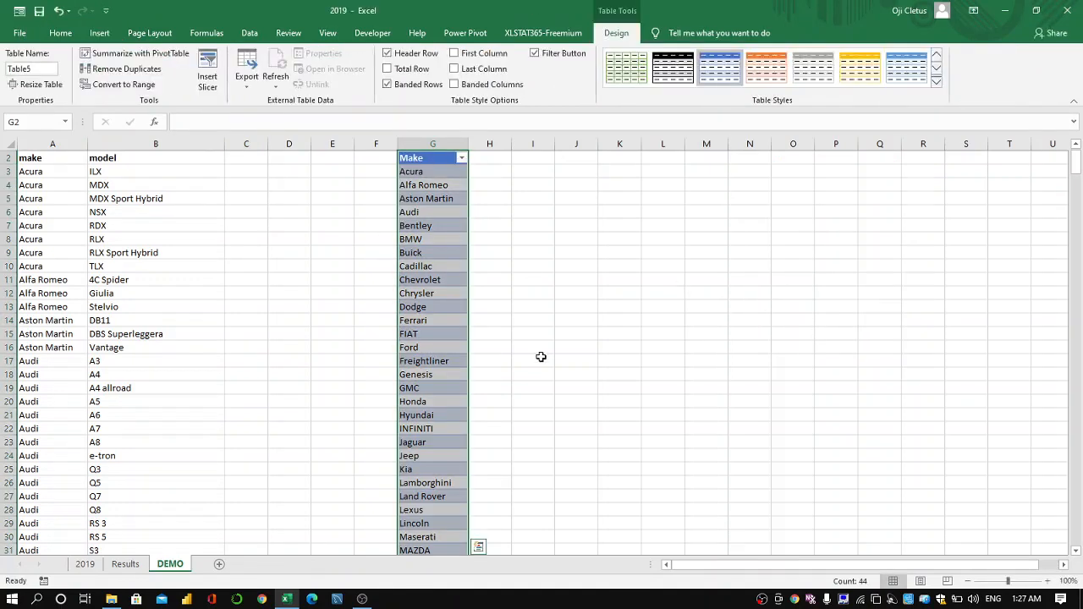
# Convert the make and model data in A2:B468 into a table with headers.
pyautogui.click(117, 160)
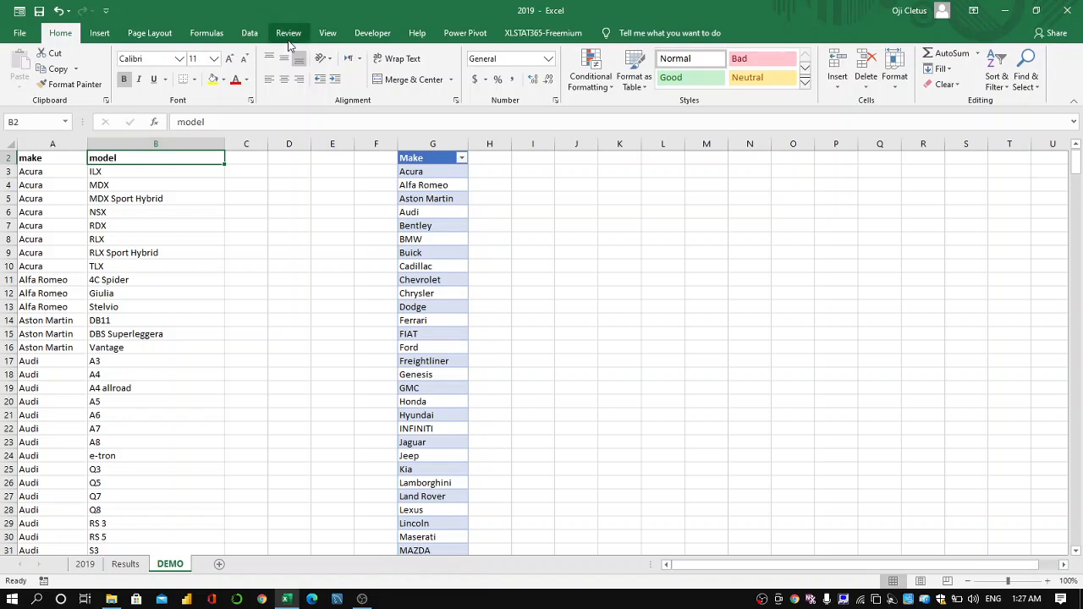
pyautogui.click(99, 33)
pyautogui.click(117, 66)
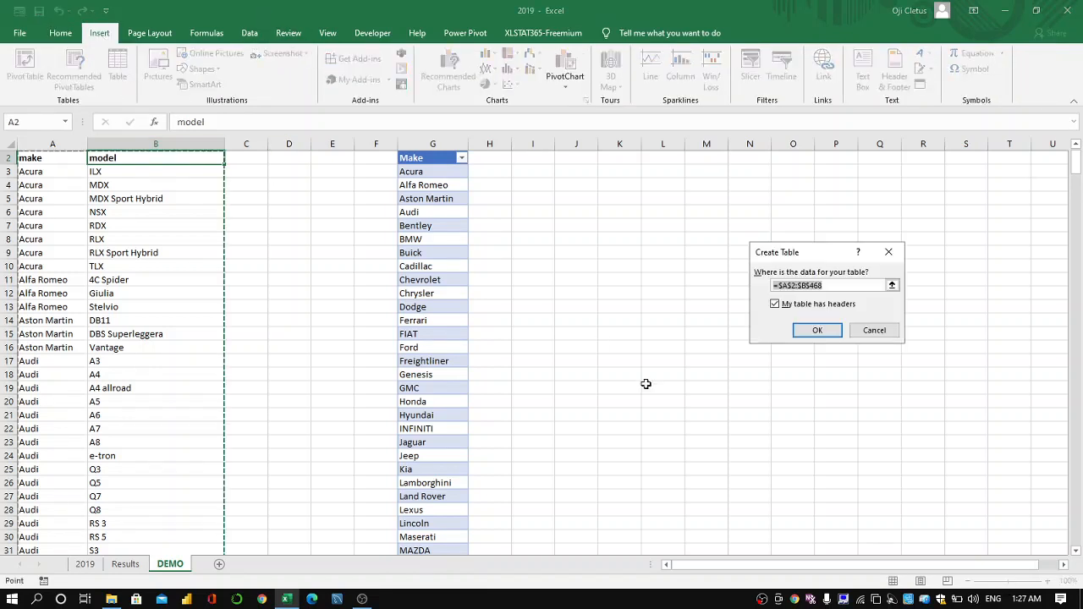
pyautogui.click(821, 330)
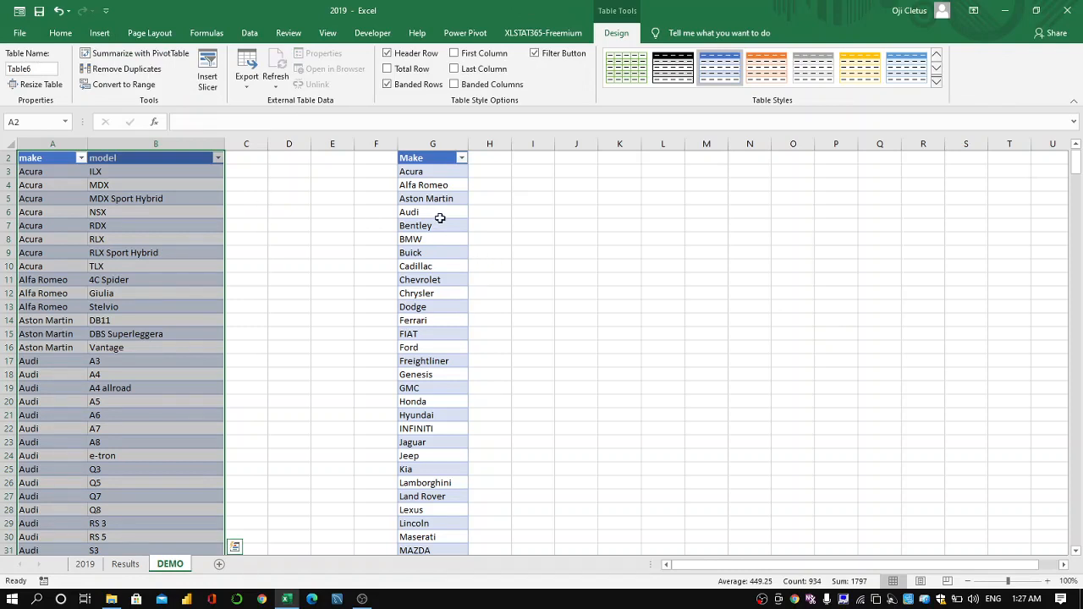
# Bring the single-column Make table into Power Query and name the query LOOKUP2.
pyautogui.click(461, 174)
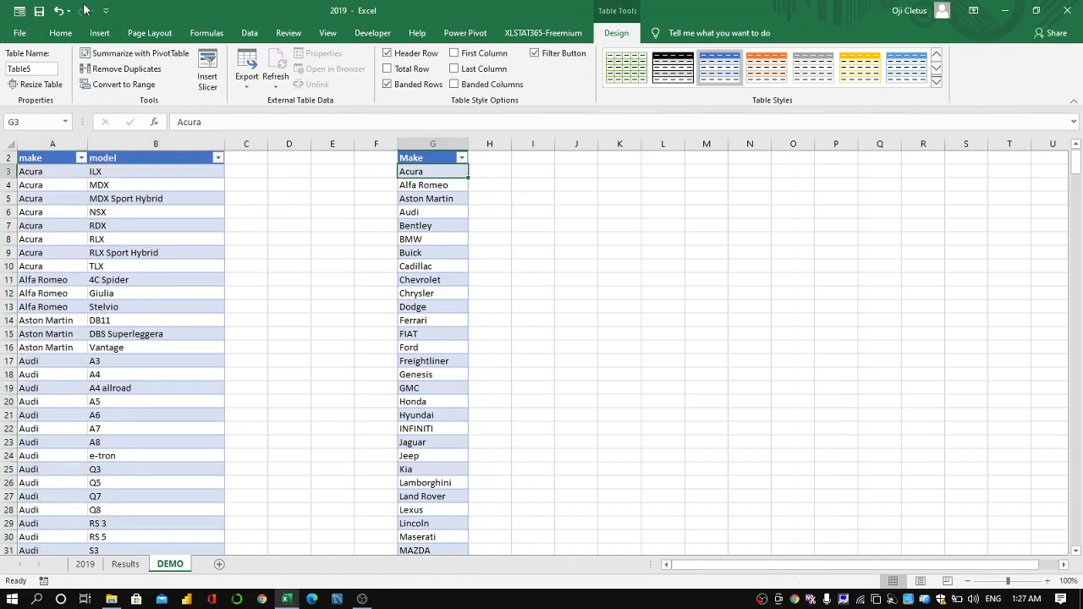
pyautogui.click(249, 34)
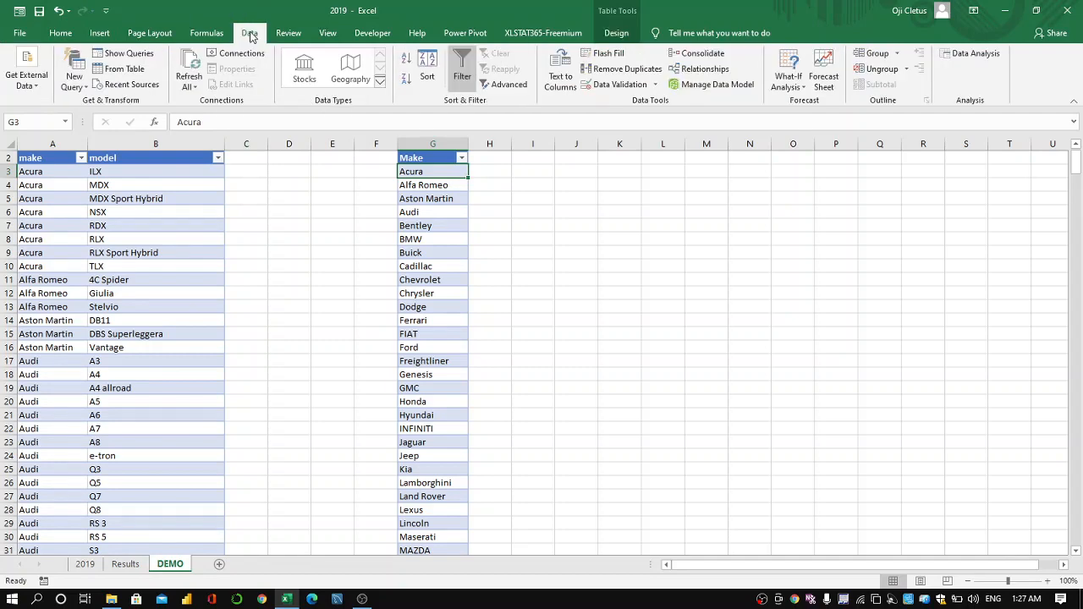
pyautogui.click(123, 72)
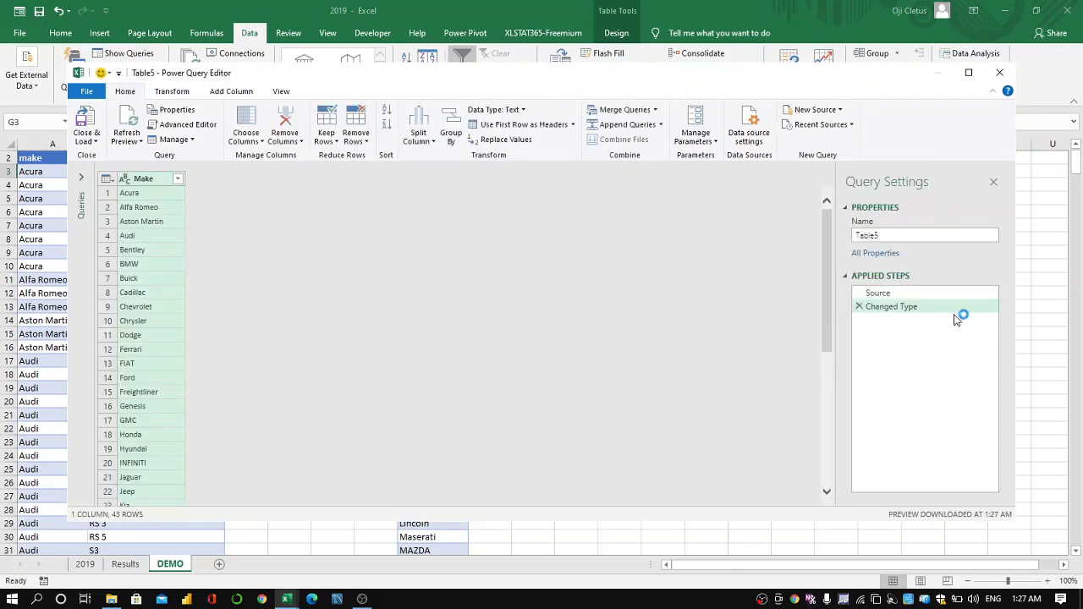
pyautogui.click(896, 234)
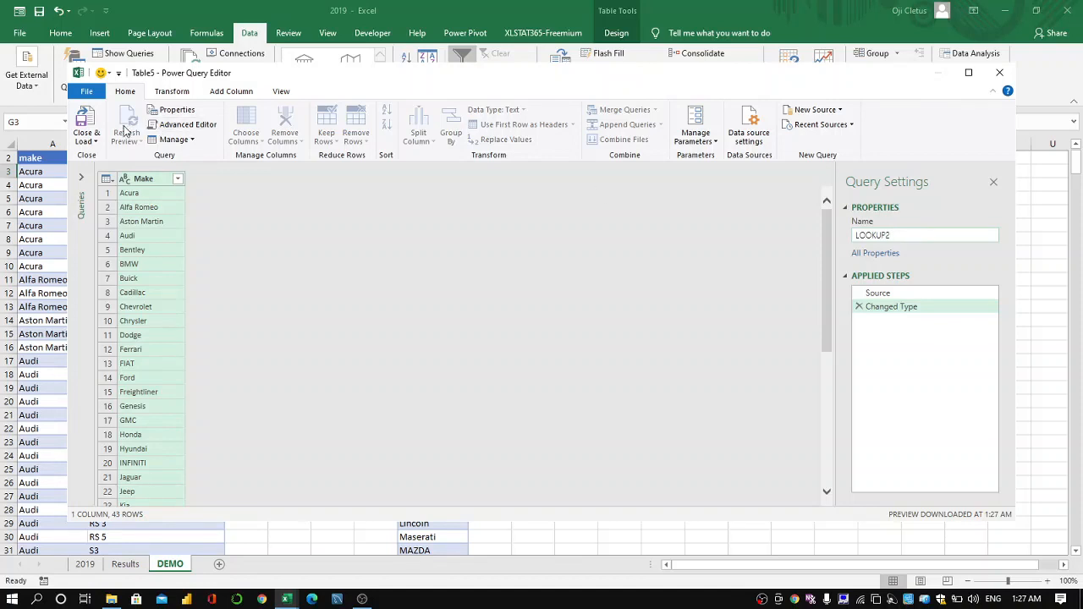
# Close and load the LOOKUP2 query to the workbook as a connection only.
pyautogui.click(96, 141)
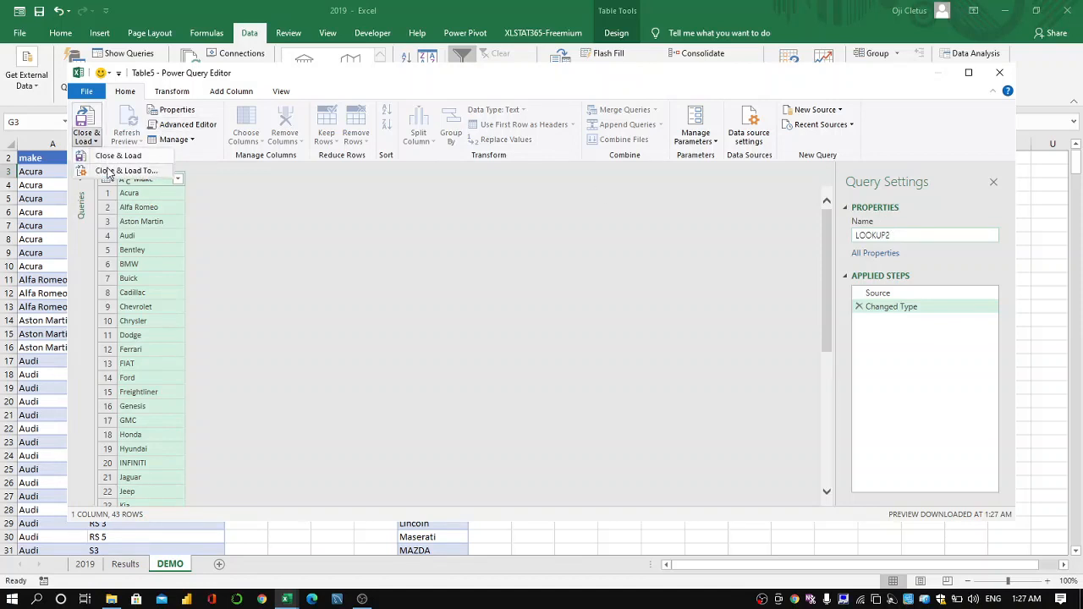
pyautogui.click(108, 172)
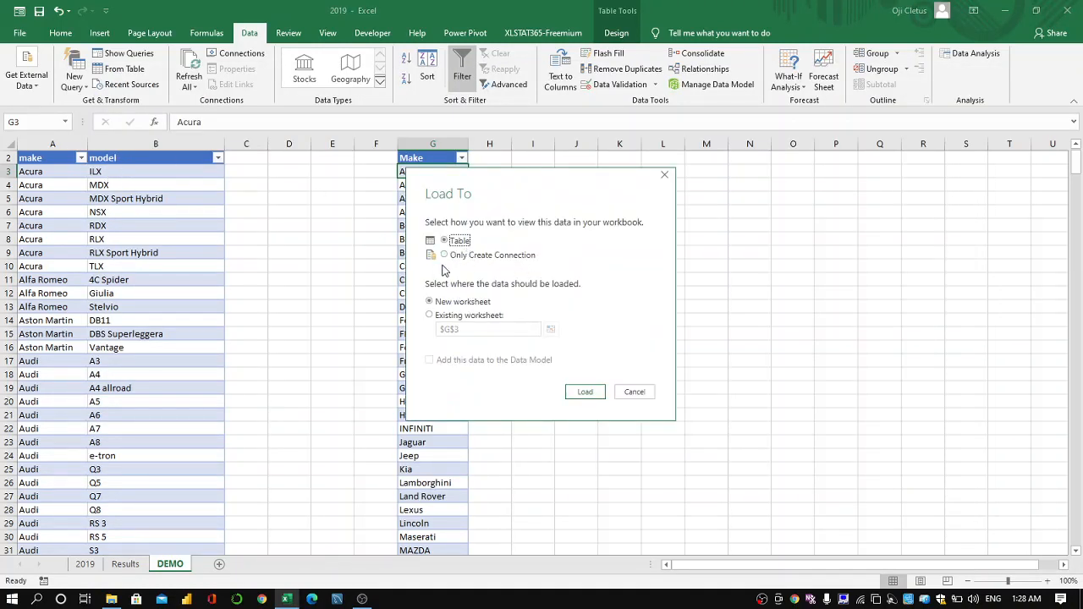
pyautogui.click(445, 256)
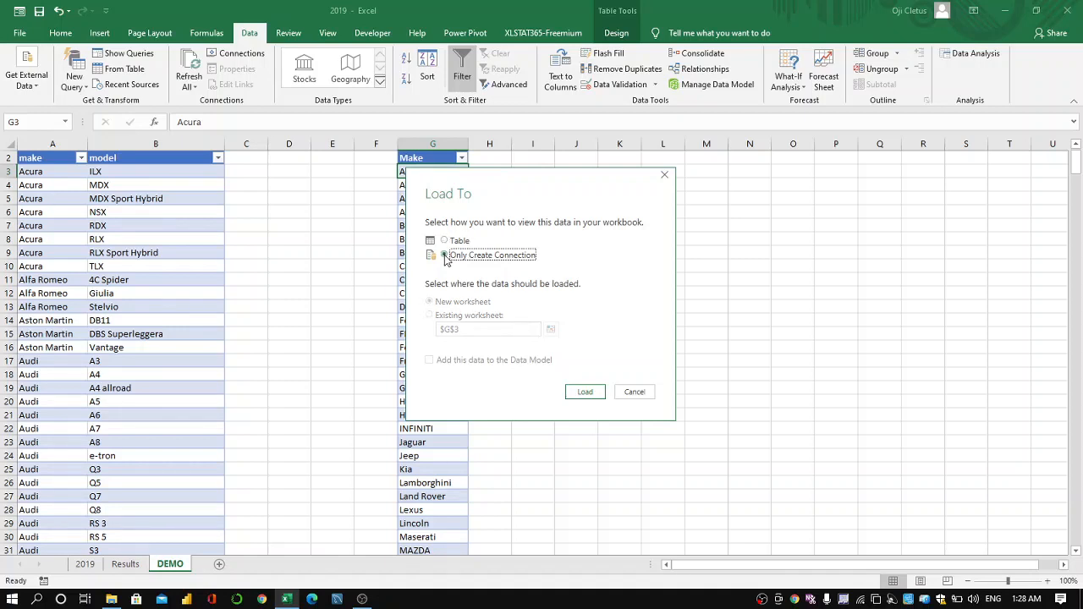
pyautogui.click(580, 392)
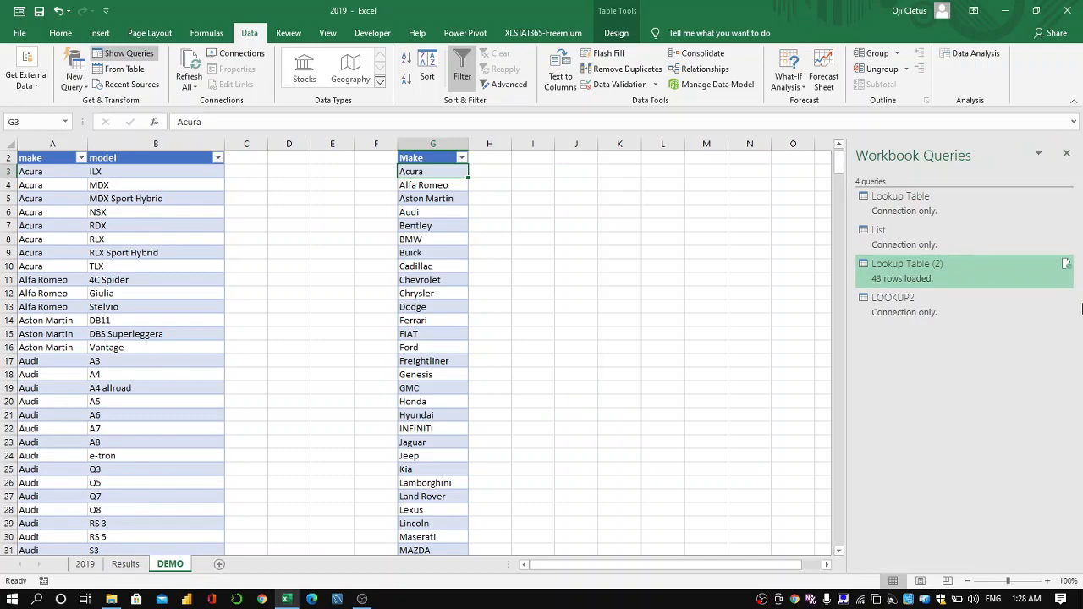
pyautogui.moveTo(937, 280)
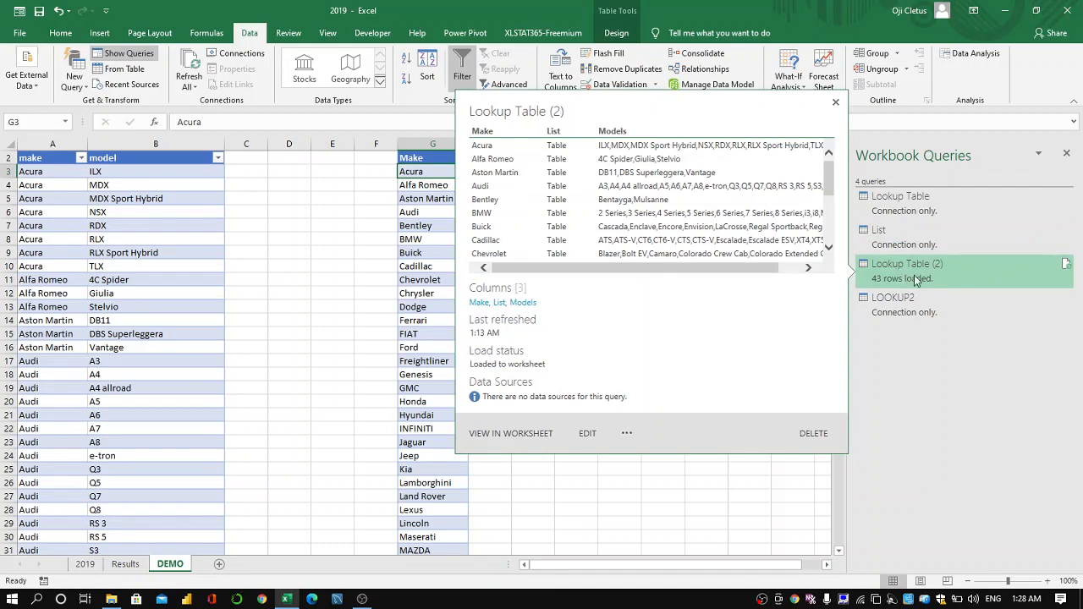
pyautogui.moveTo(914, 306)
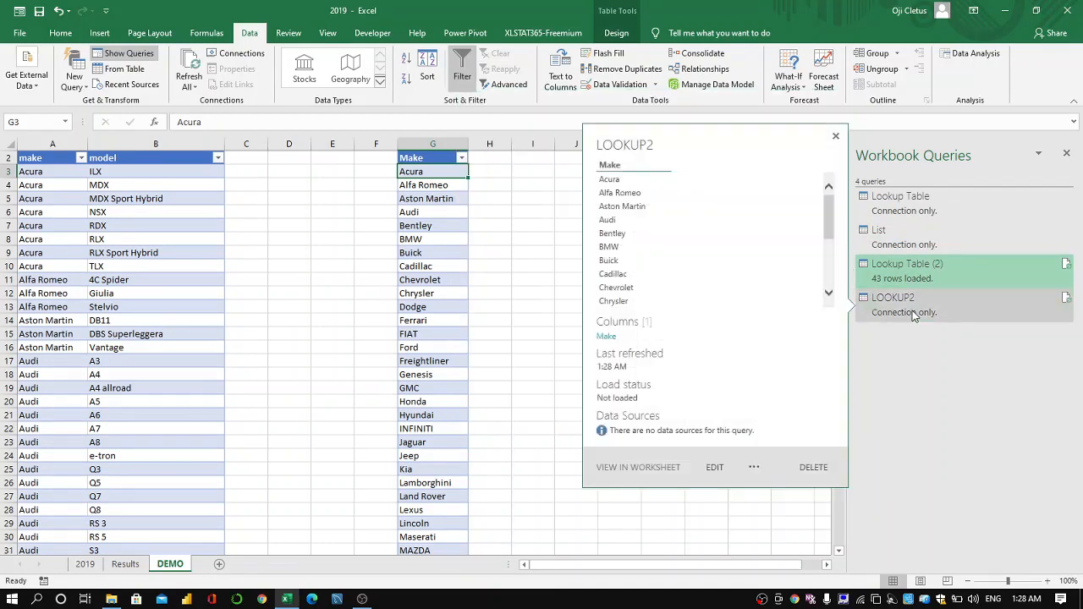
# Bring the make and model table into Power Query and name the query List2.
pyautogui.click(61, 158)
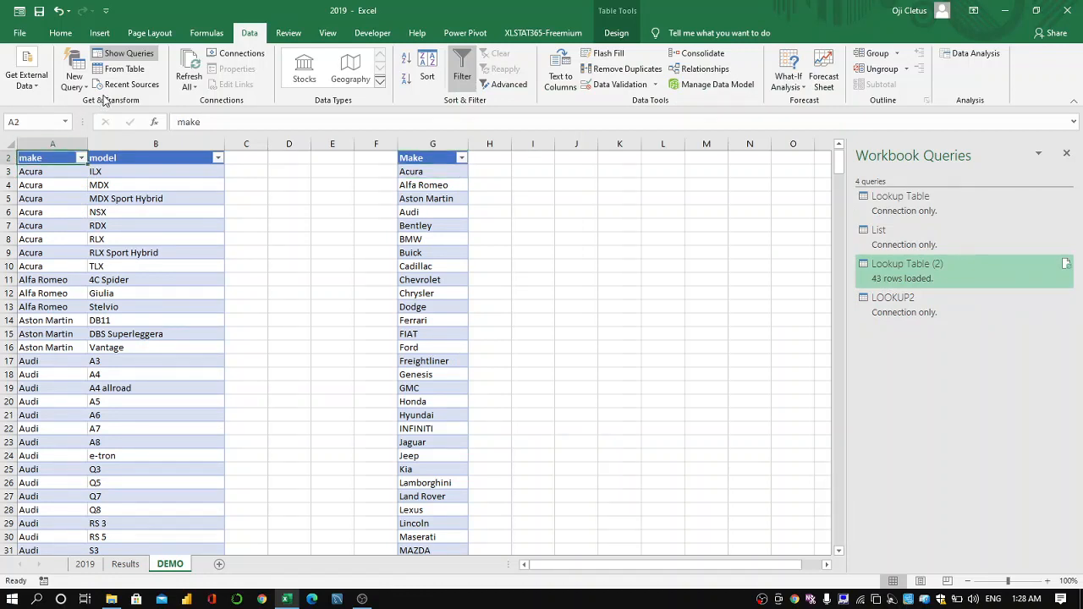
pyautogui.click(123, 69)
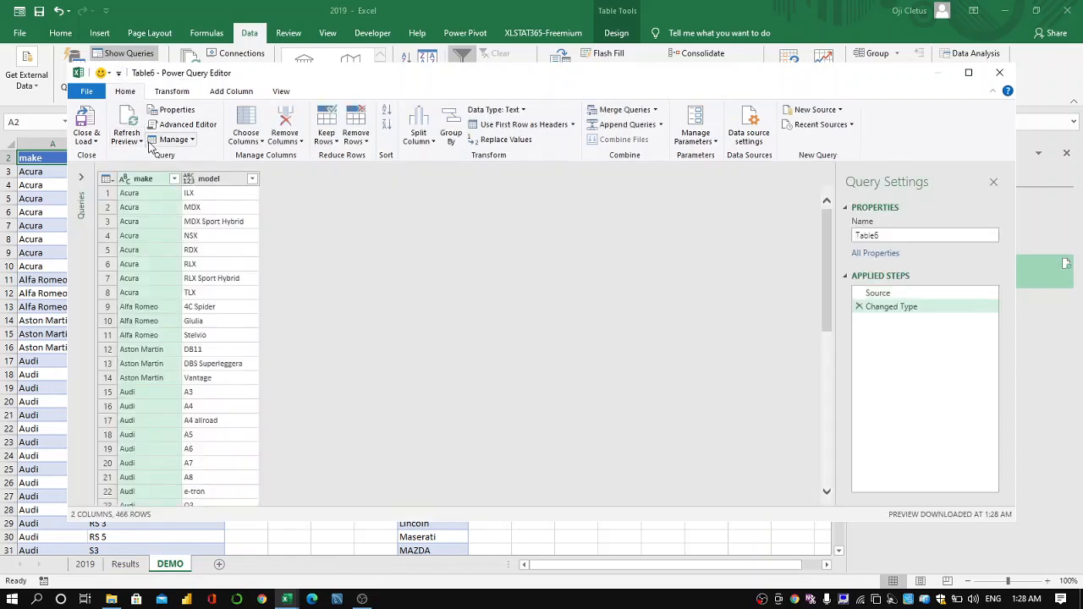
pyautogui.click(906, 238)
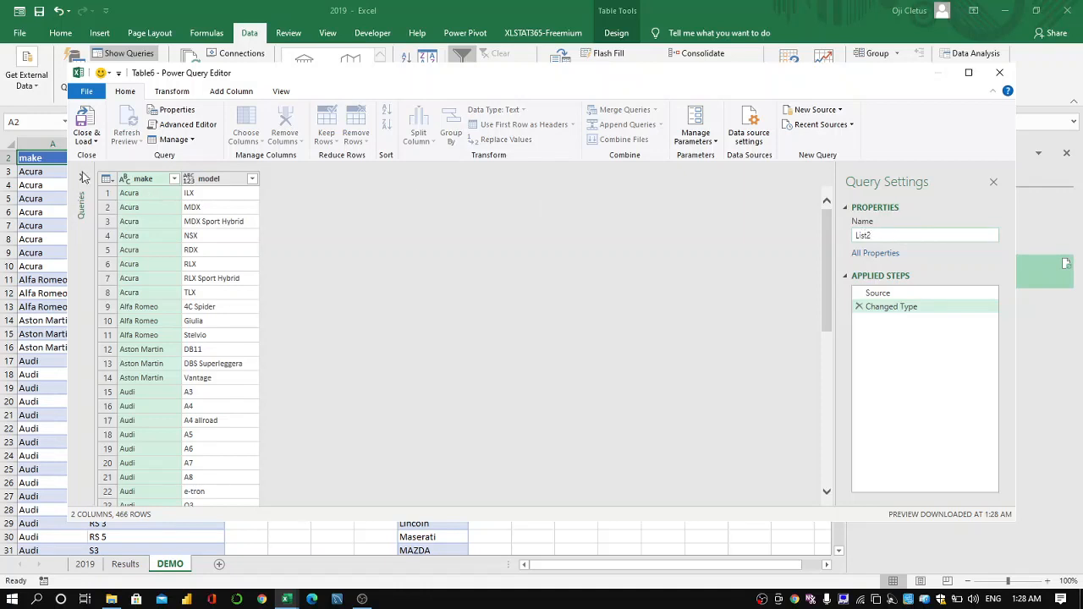
# Close and load the List2 query to the workbook as a connection only.
pyautogui.click(98, 141)
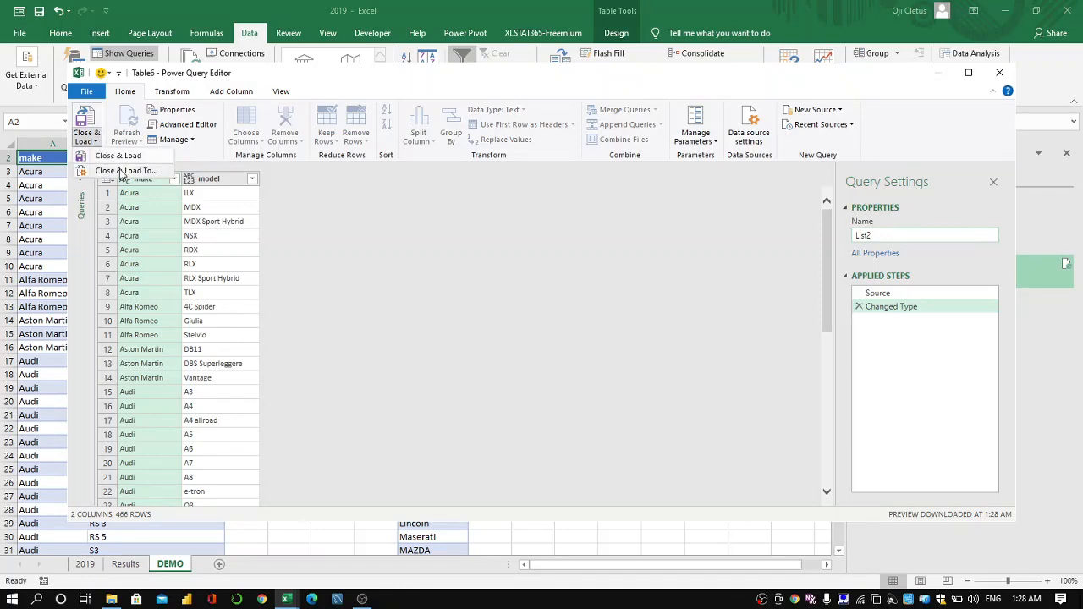
pyautogui.click(123, 170)
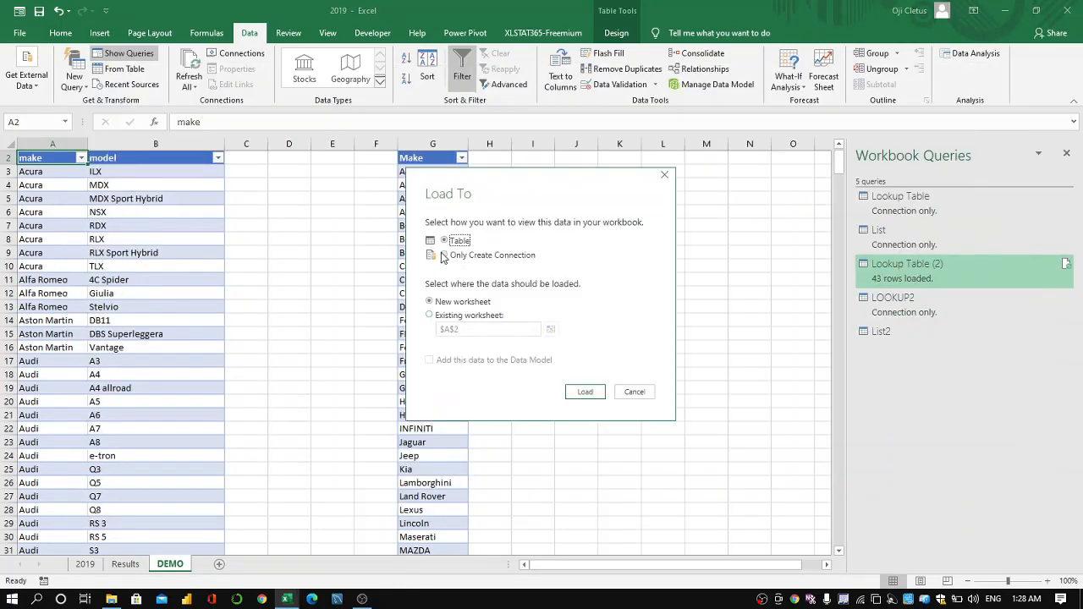
pyautogui.click(444, 255)
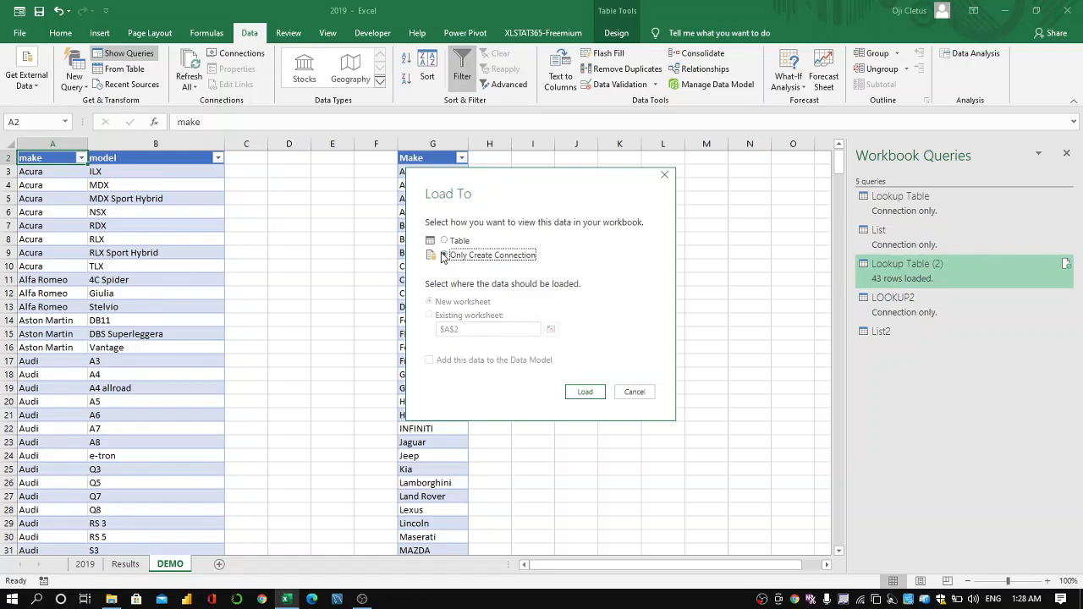
pyautogui.click(586, 392)
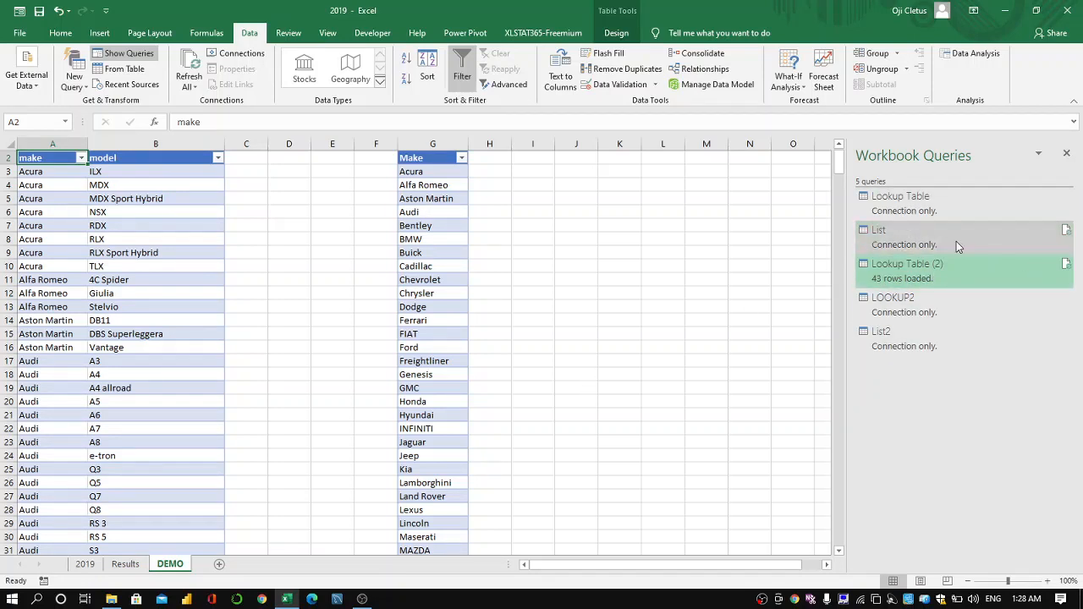
pyautogui.moveTo(931, 339)
pyautogui.moveTo(919, 298)
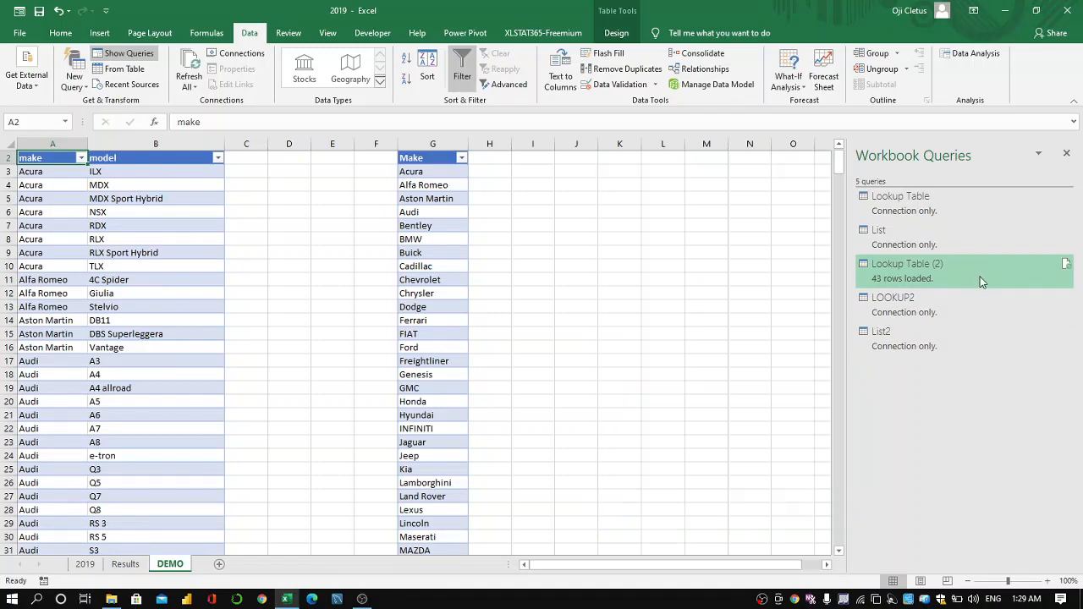
# Create a new query that references the LOOKUP2 workbook query.
pyautogui.moveTo(895, 315)
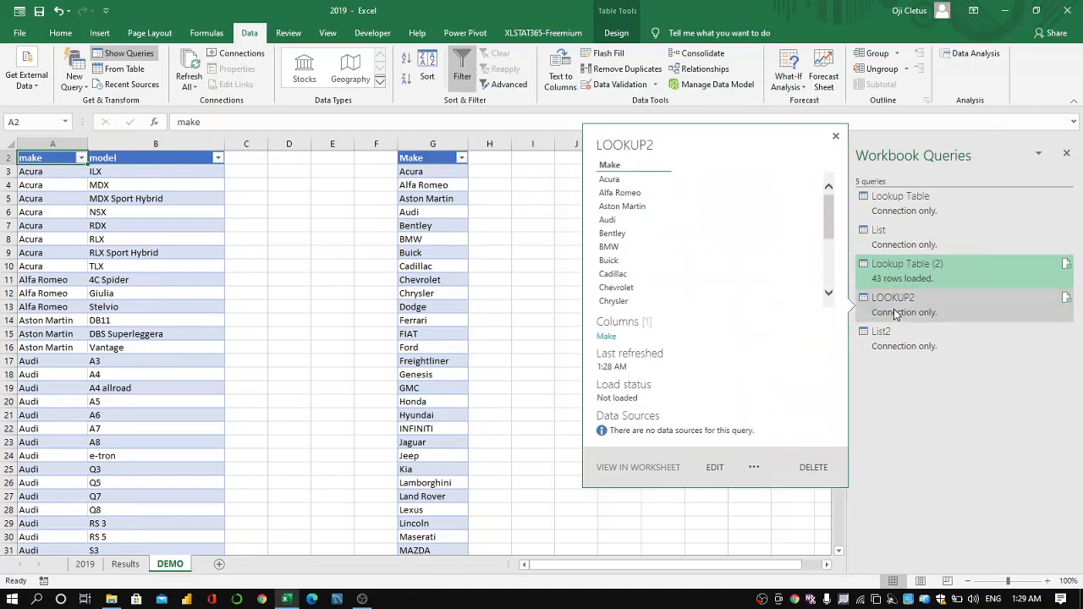
pyautogui.rightClick(896, 315)
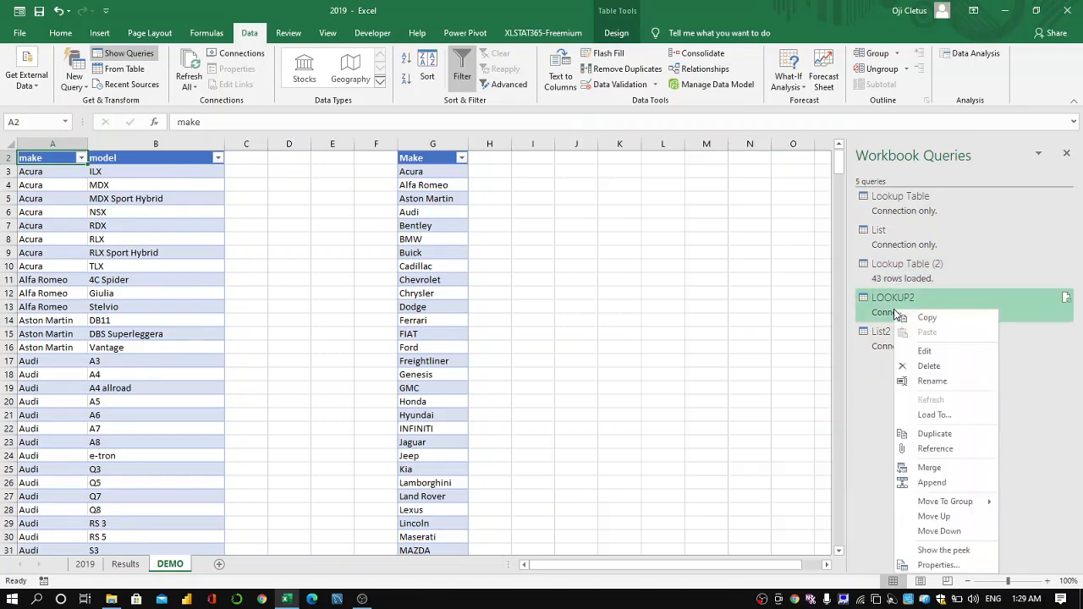
pyautogui.click(935, 448)
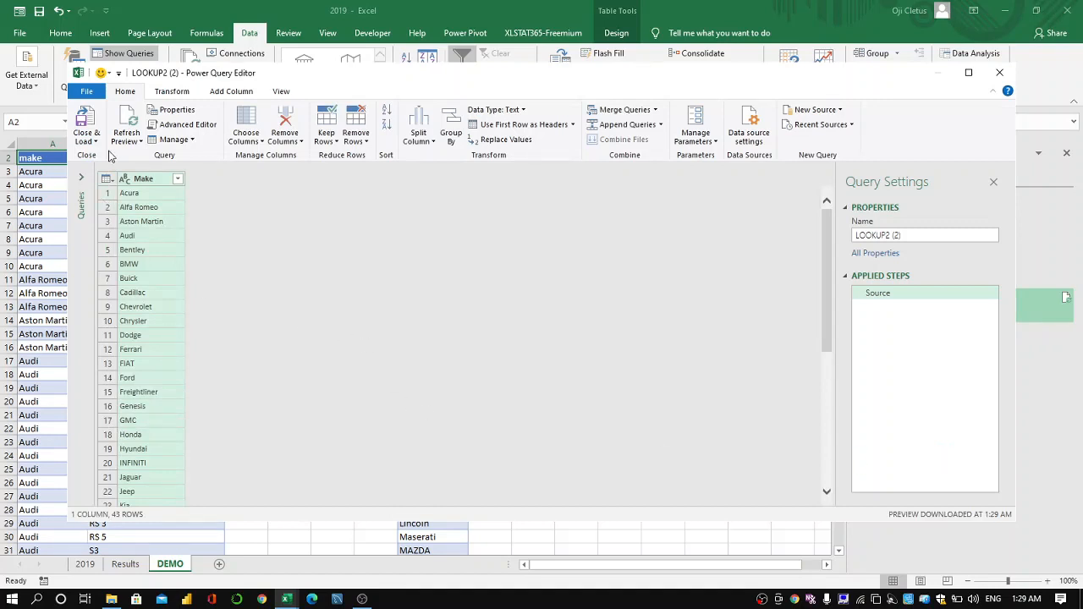
# Merge the query with List2 by matching the Make column to the make column, using a Left Outer join.
pyautogui.click(648, 111)
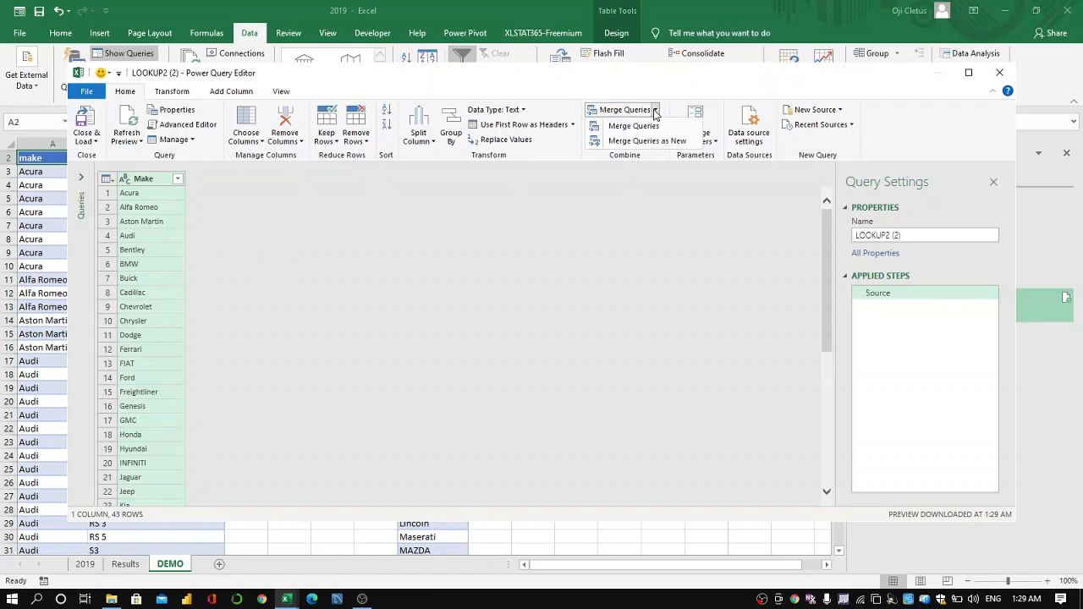
pyautogui.click(650, 128)
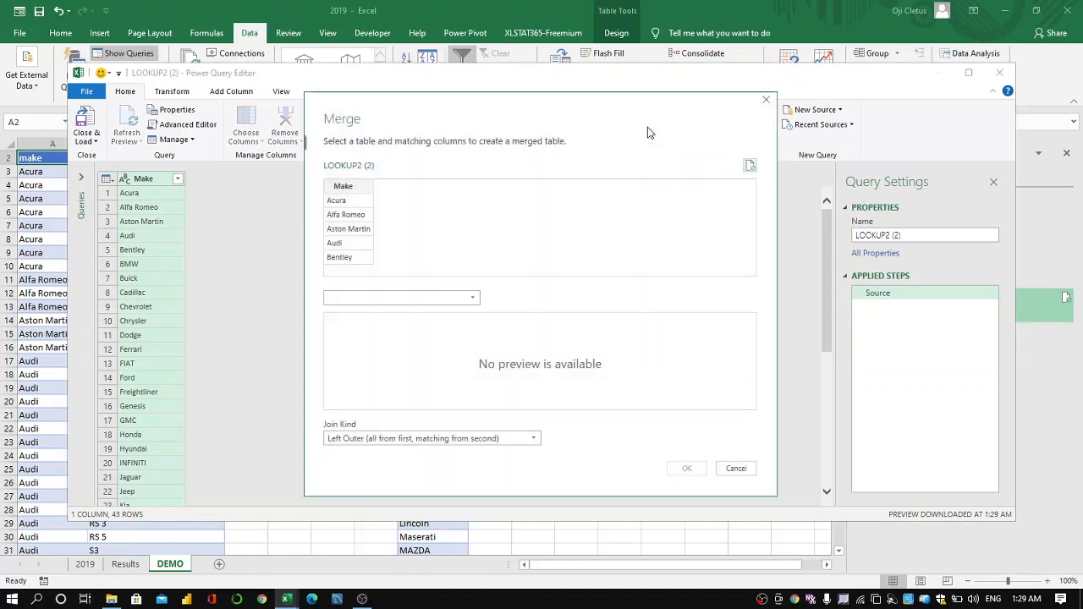
pyautogui.click(441, 297)
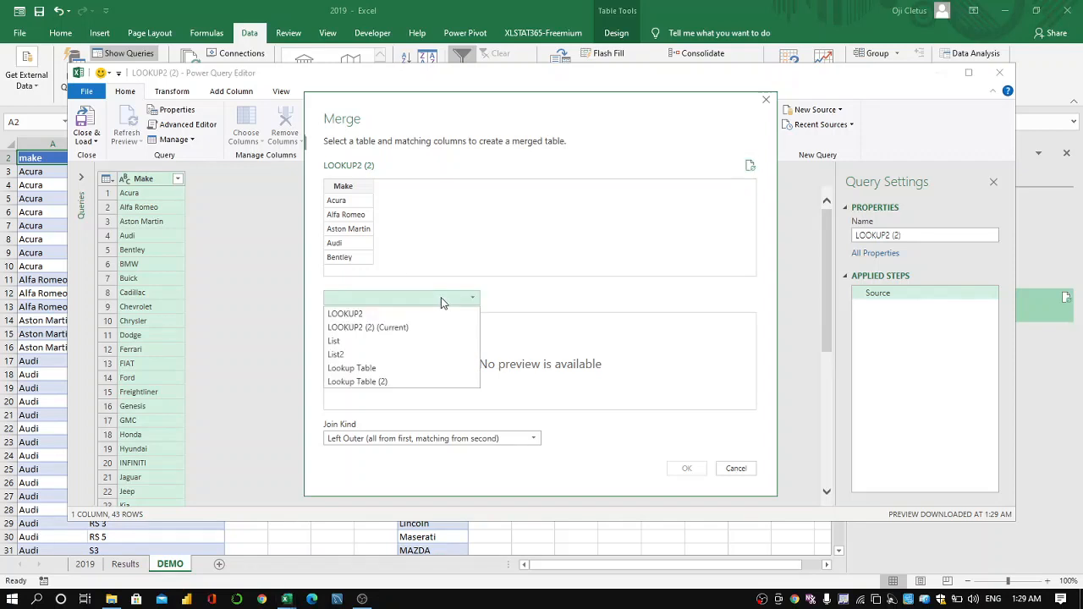
pyautogui.click(347, 356)
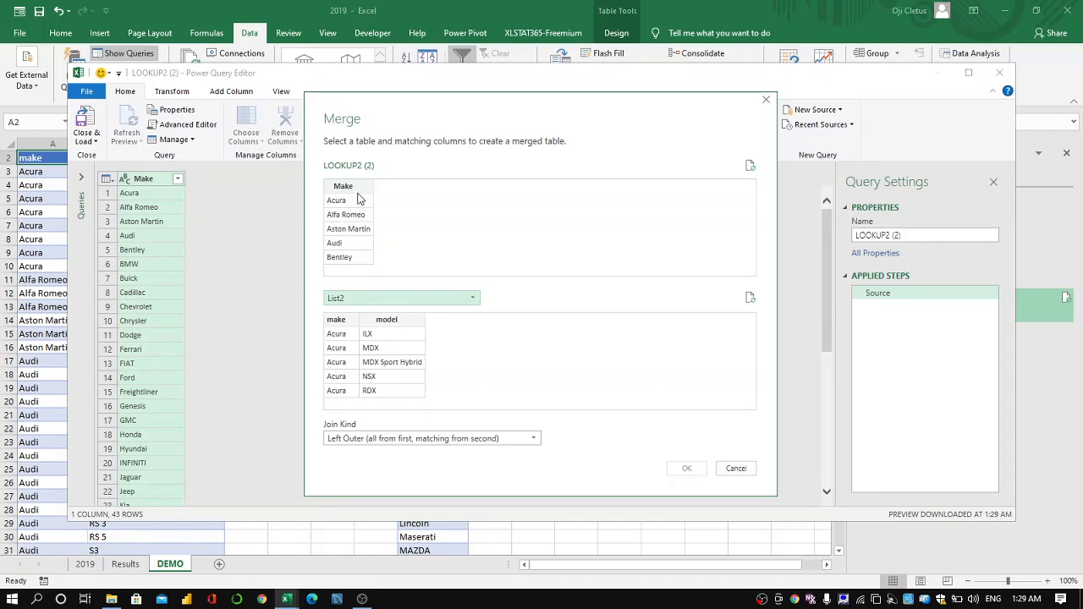
pyautogui.click(356, 193)
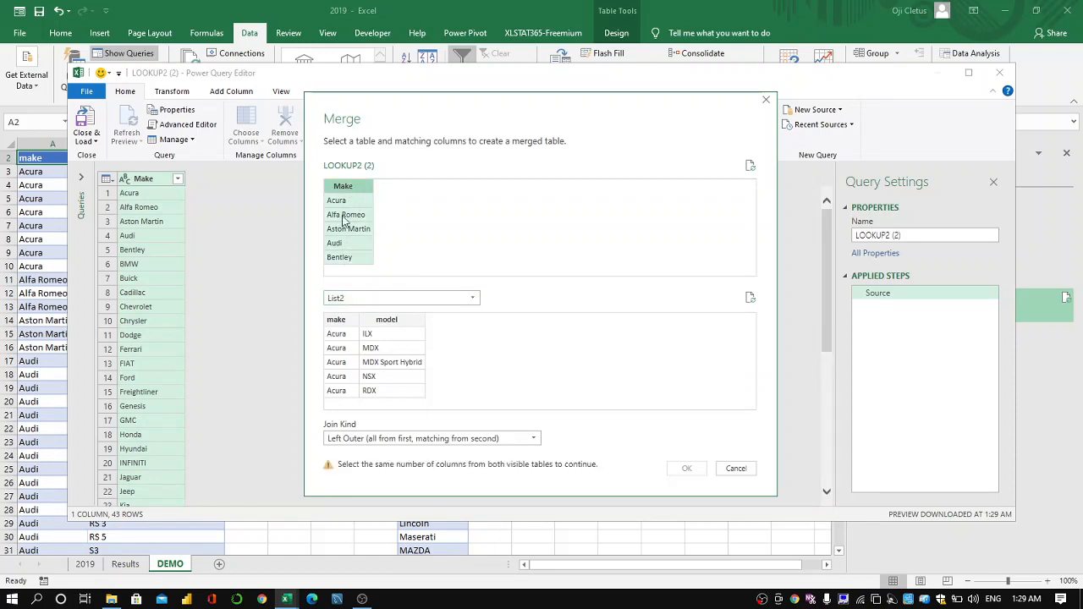
pyautogui.click(338, 319)
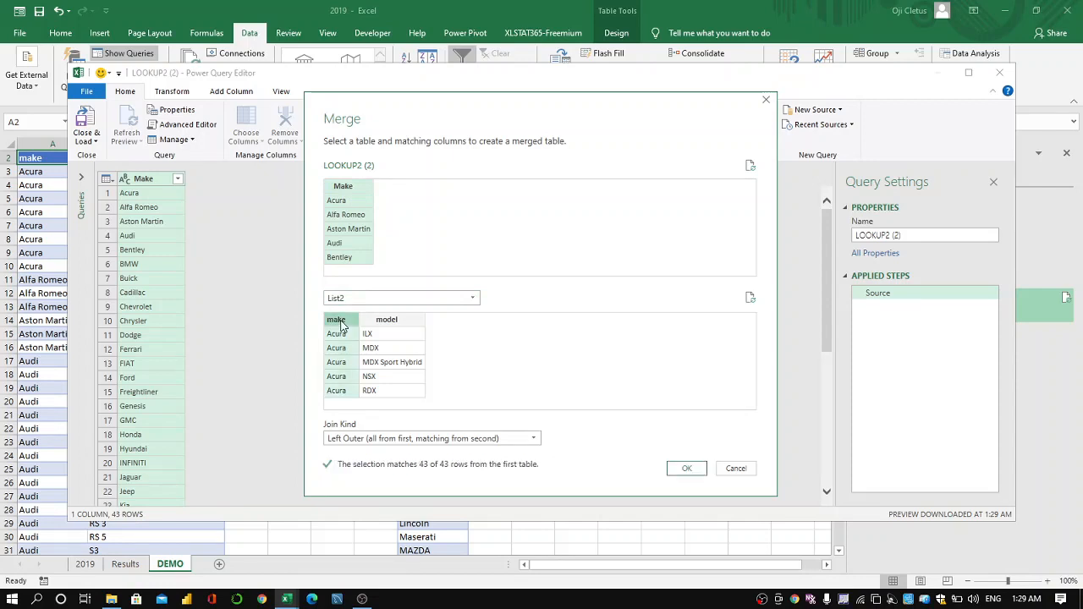
pyautogui.click(687, 469)
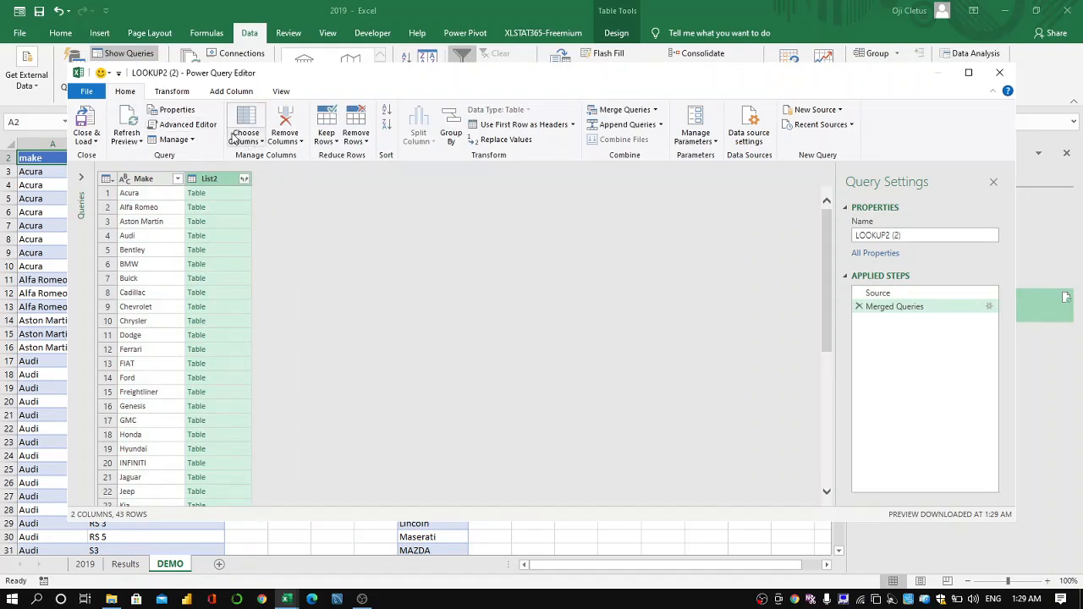
pyautogui.click(242, 93)
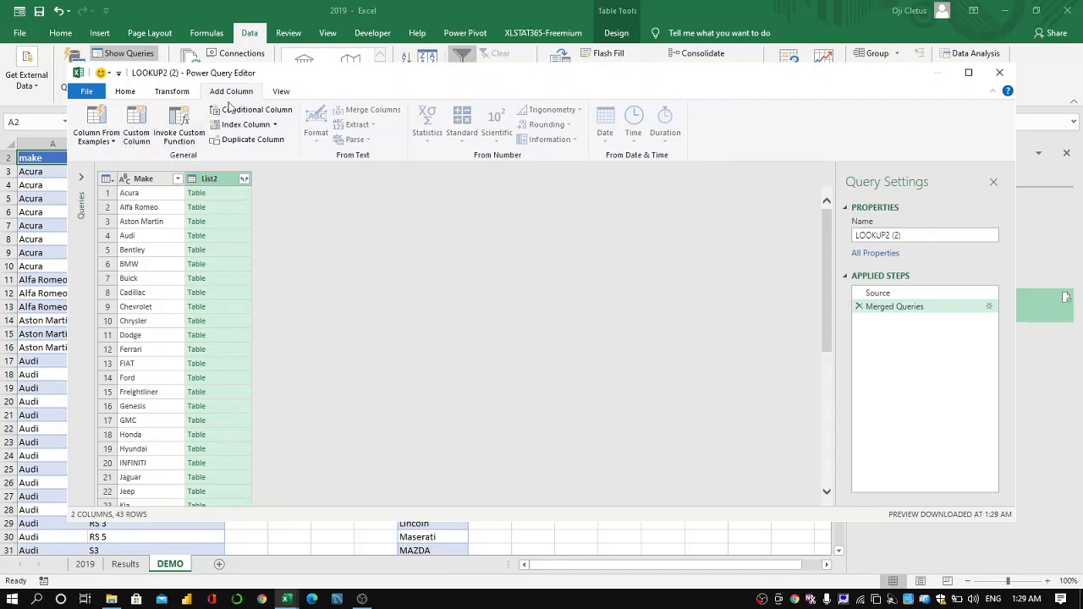
pyautogui.click(138, 125)
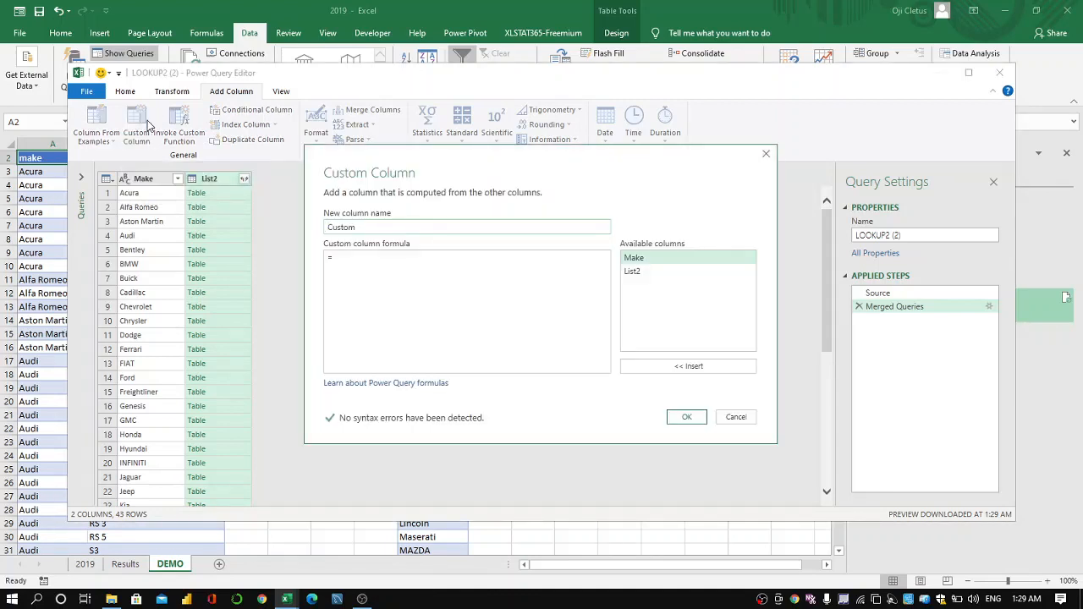
pyautogui.click(386, 227)
pyautogui.press('BackSpace')
pyautogui.press('BackSpace')
pyautogui.press('BackSpace')
pyautogui.press('BackSpace')
pyautogui.press('BackSpace')
pyautogui.press('BackSpace')
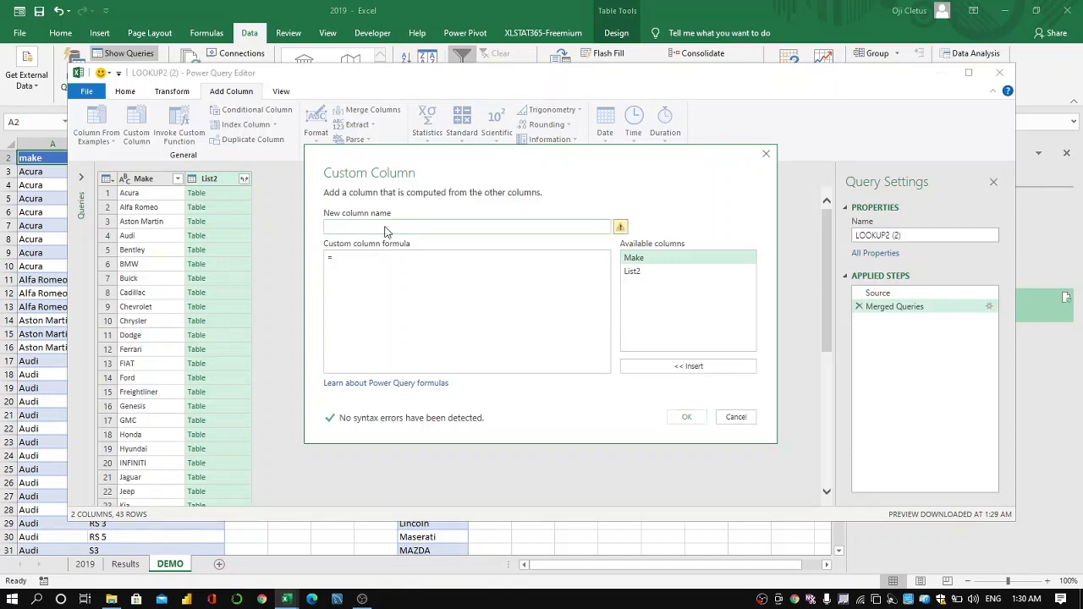
pyautogui.write('Model')
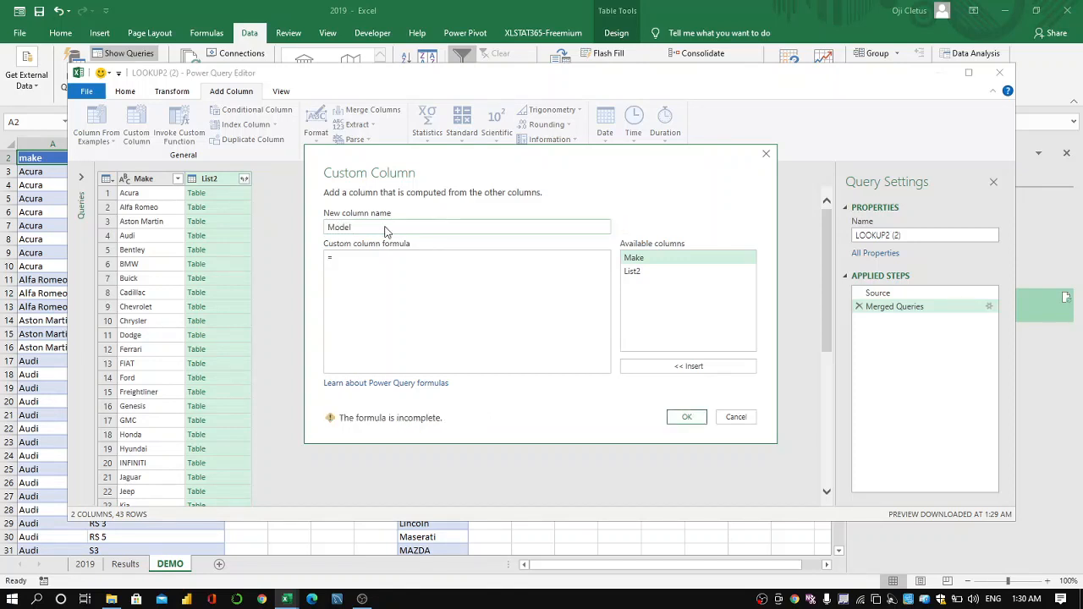
pyautogui.write('s')
pyautogui.click(367, 268)
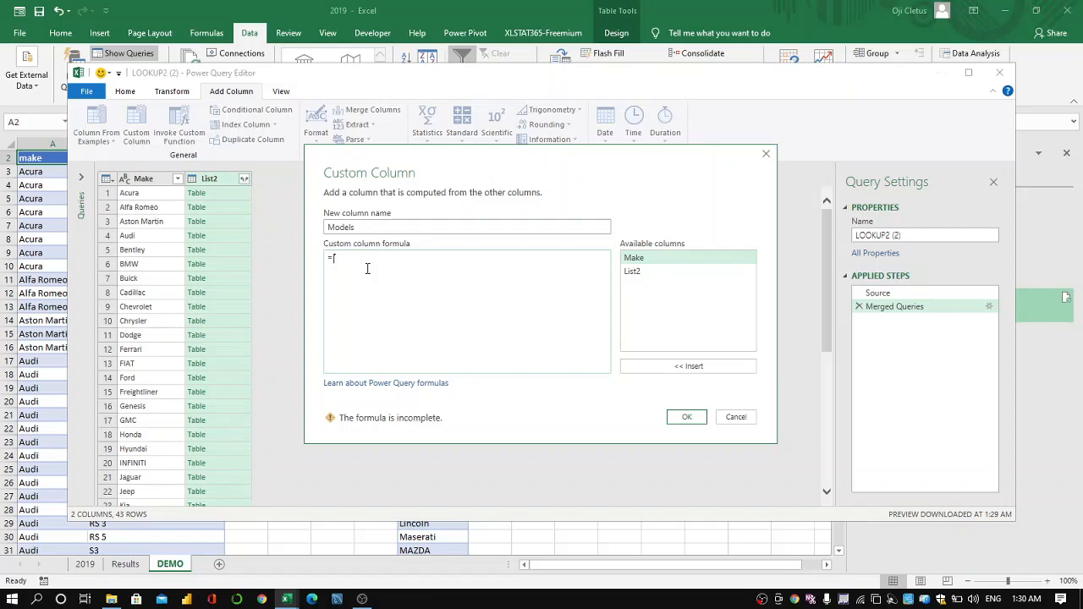
pyautogui.write('Tablke')
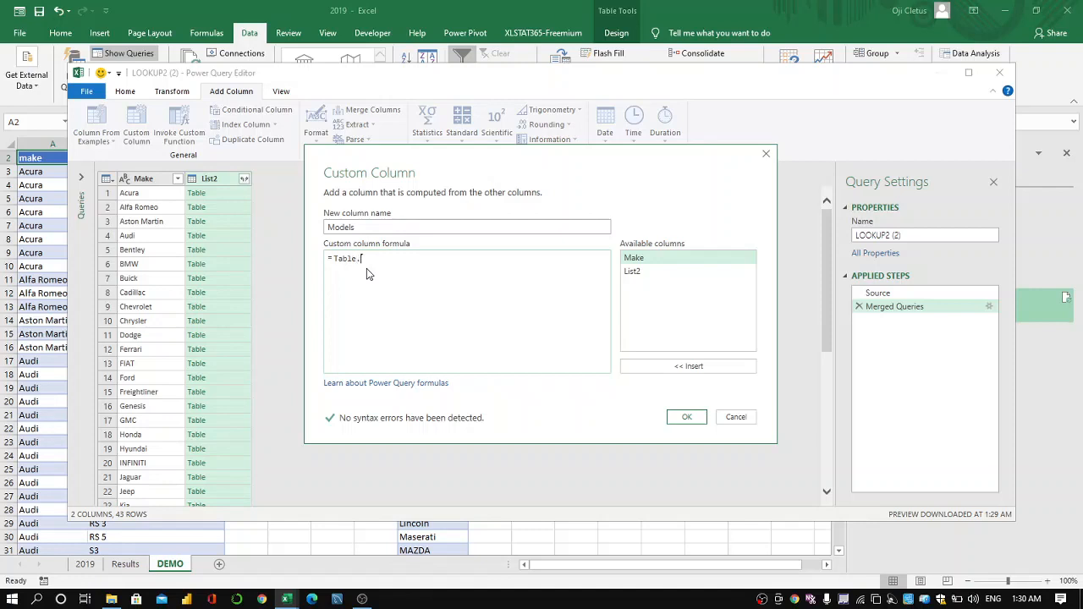
pyautogui.write('.Column(')
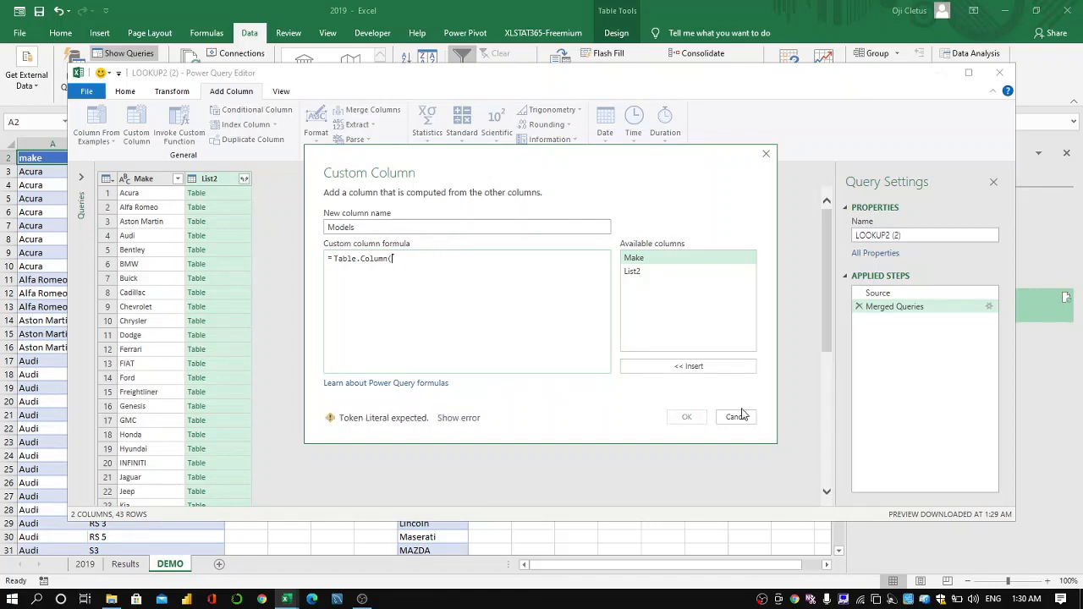
pyautogui.click(766, 156)
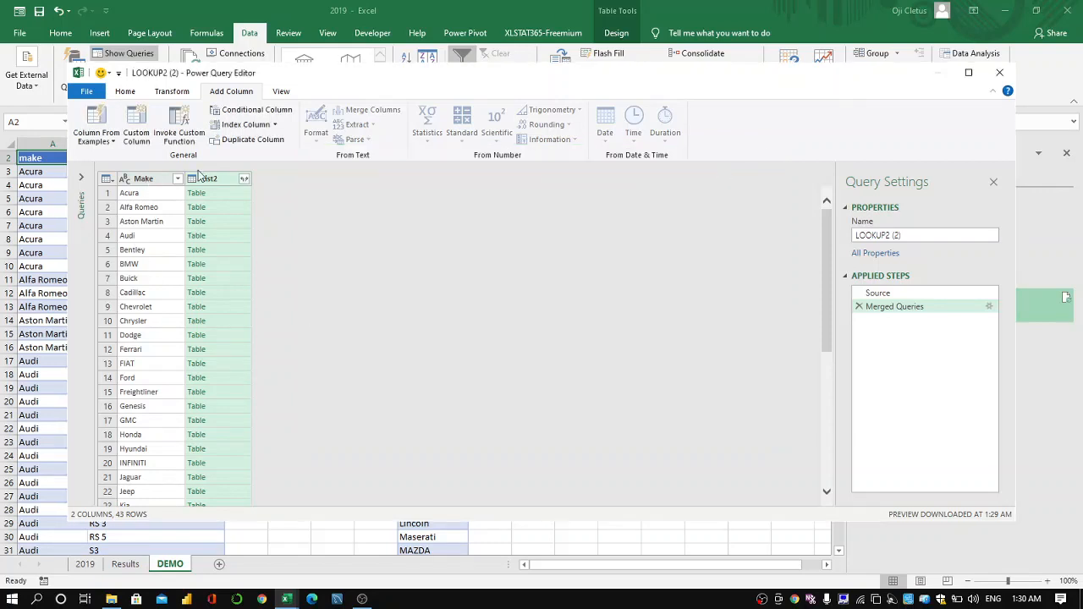
# Drill into Acura's nested List2 table to inspect its columns, and remove the resulting drill-down step.
pyautogui.click(200, 197)
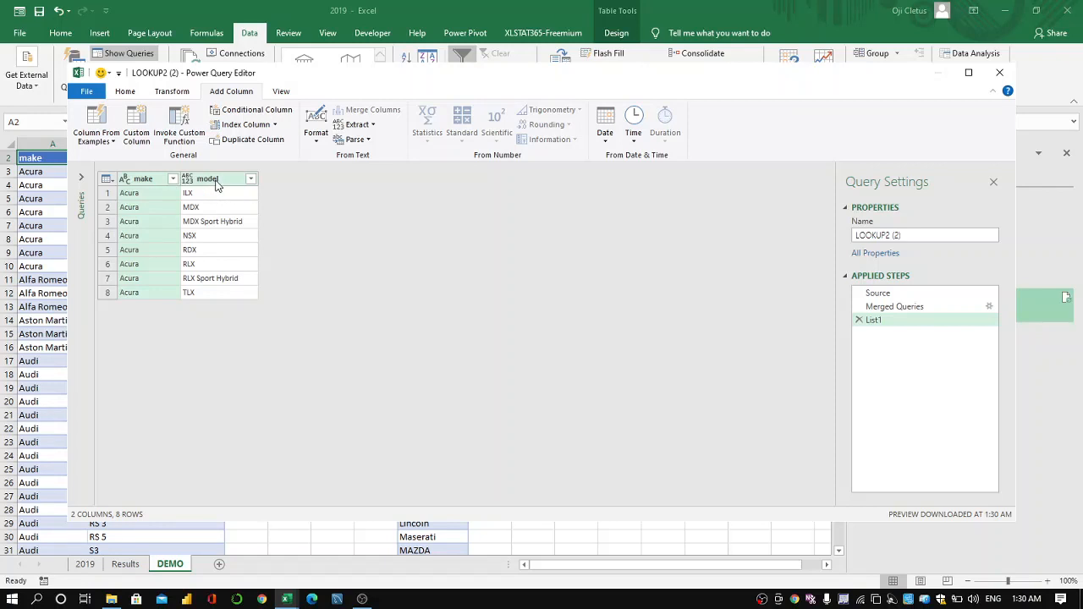
pyautogui.click(859, 320)
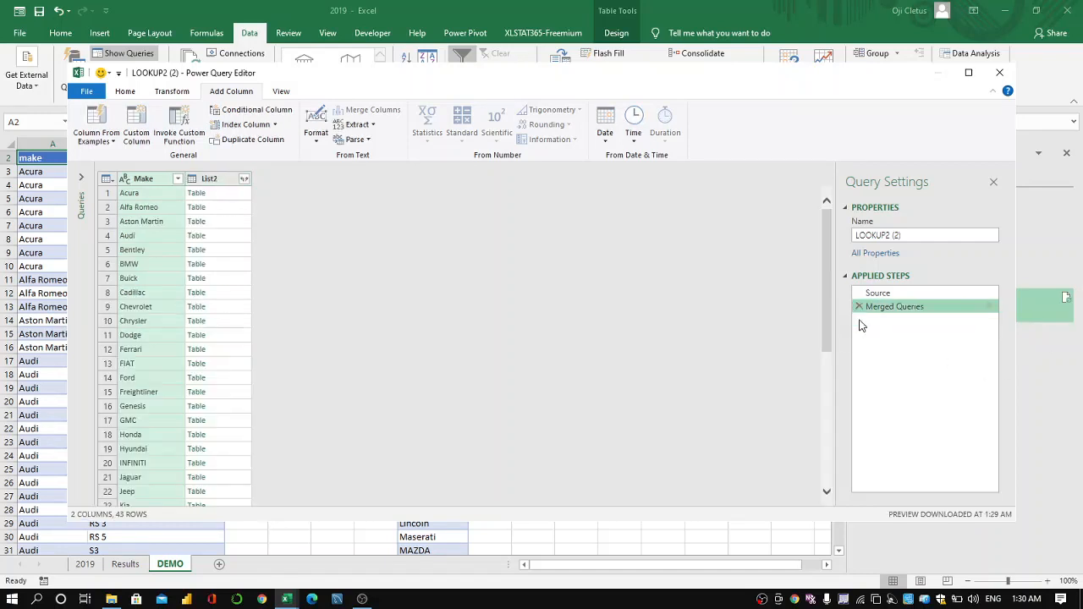
# Start a custom column and name it Models.
pyautogui.click(142, 129)
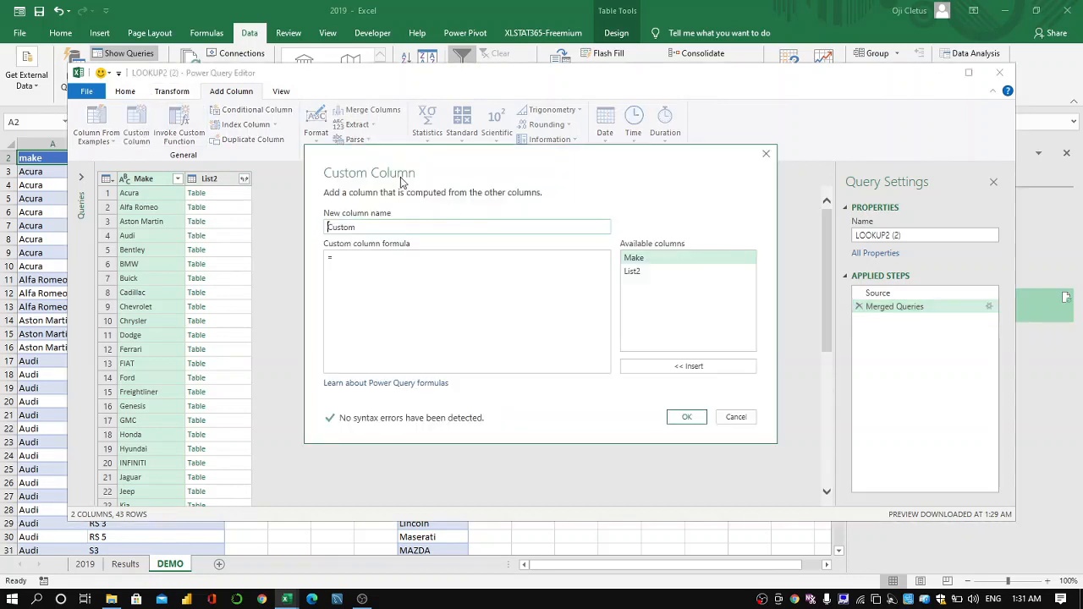
pyautogui.click(373, 226)
pyautogui.press('BackSpace')
pyautogui.press('BackSpace')
pyautogui.press('BackSpace')
pyautogui.press('BackSpace')
pyautogui.press('BackSpace')
pyautogui.press('BackSpace')
pyautogui.write('Models')
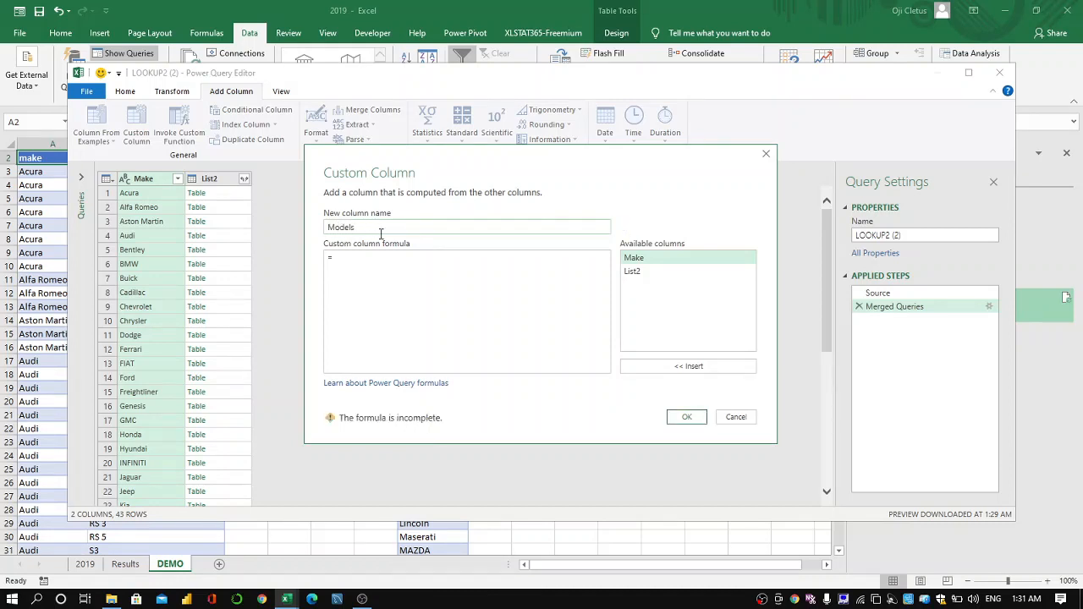
# Set the Models column formula to =Table.Column([List2],"model") and add the column to the query.
pyautogui.click(381, 265)
pyautogui.write('[')
pyautogui.write(' Tabl')
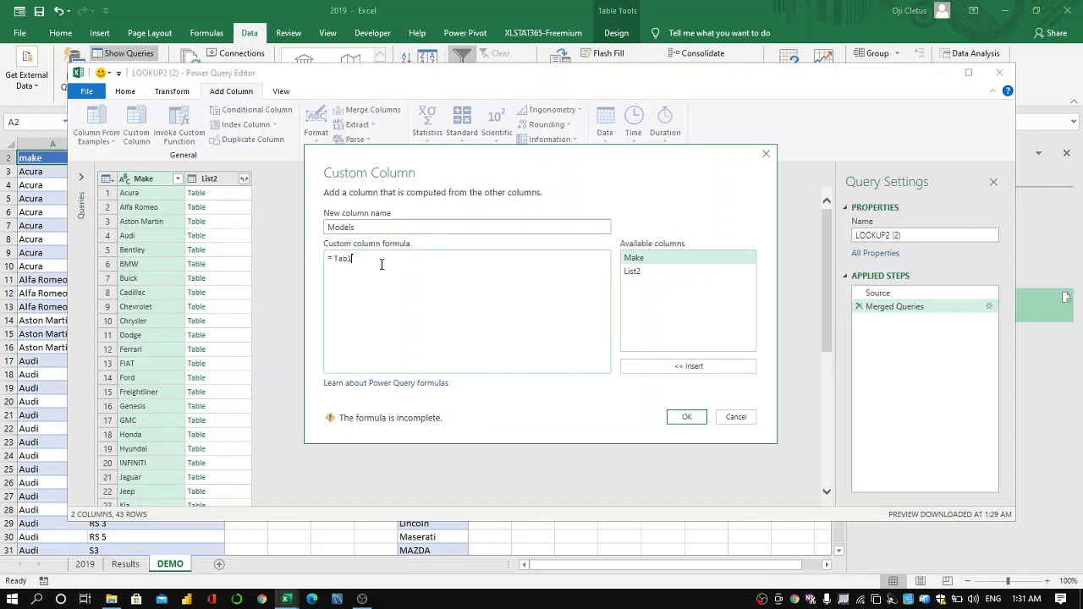
pyautogui.write('e.')
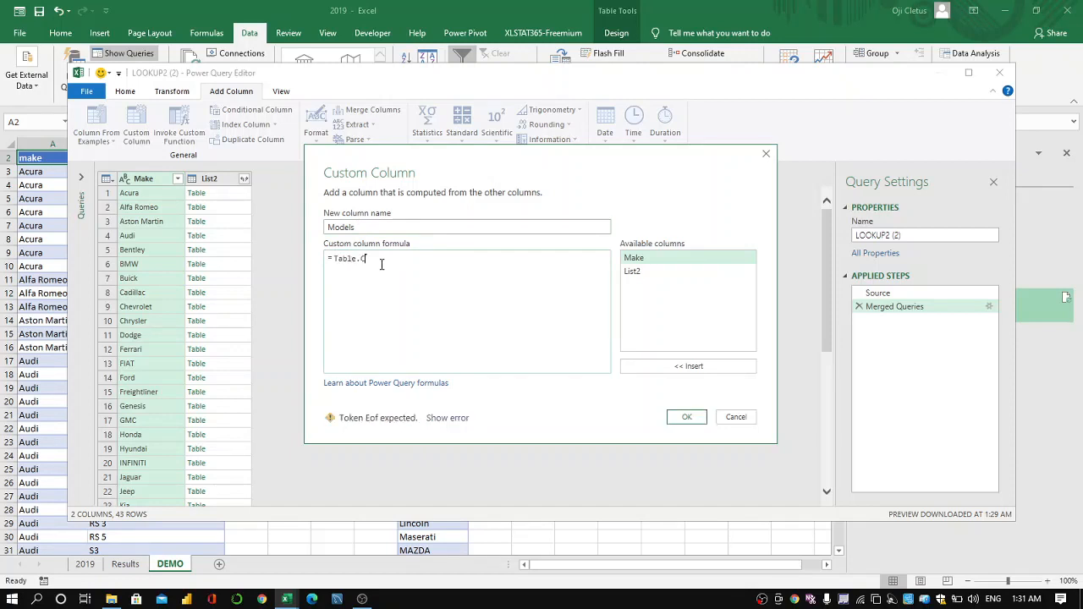
pyautogui.write('Column(')
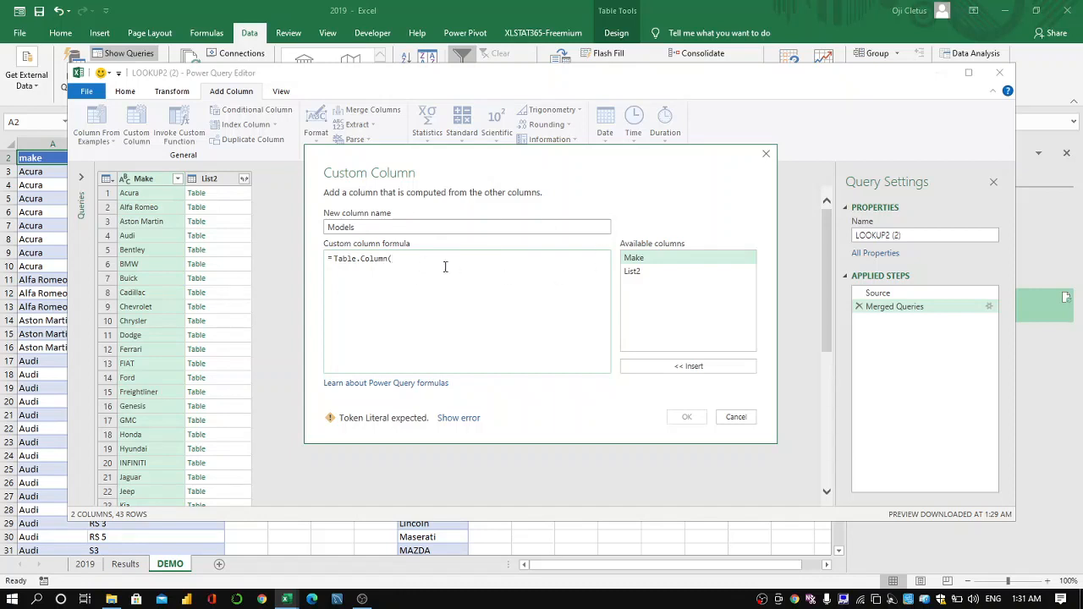
pyautogui.click(638, 274)
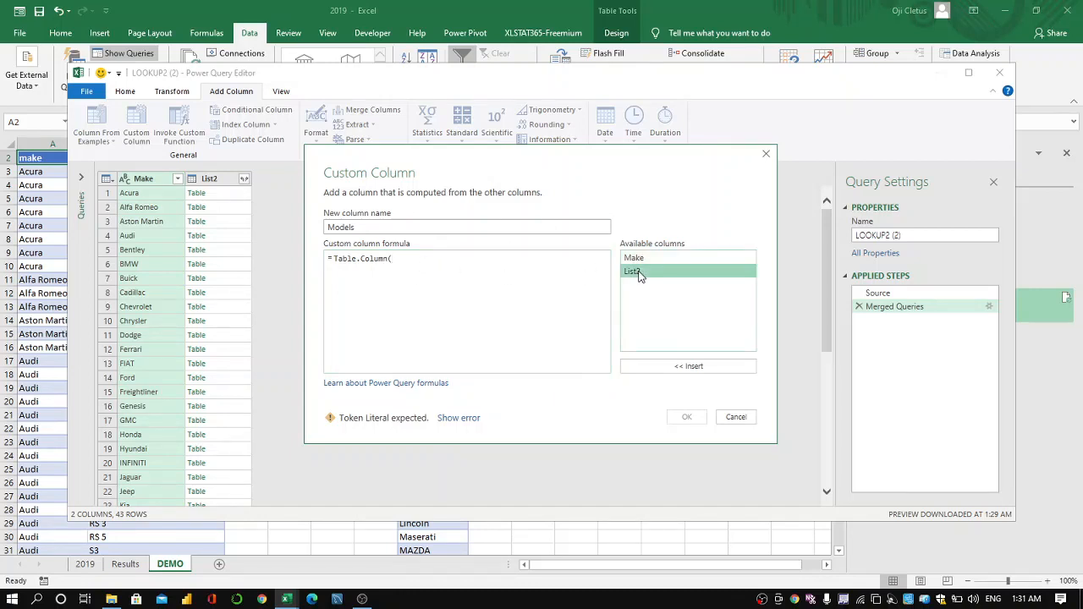
pyautogui.click(699, 366)
pyautogui.write(',')
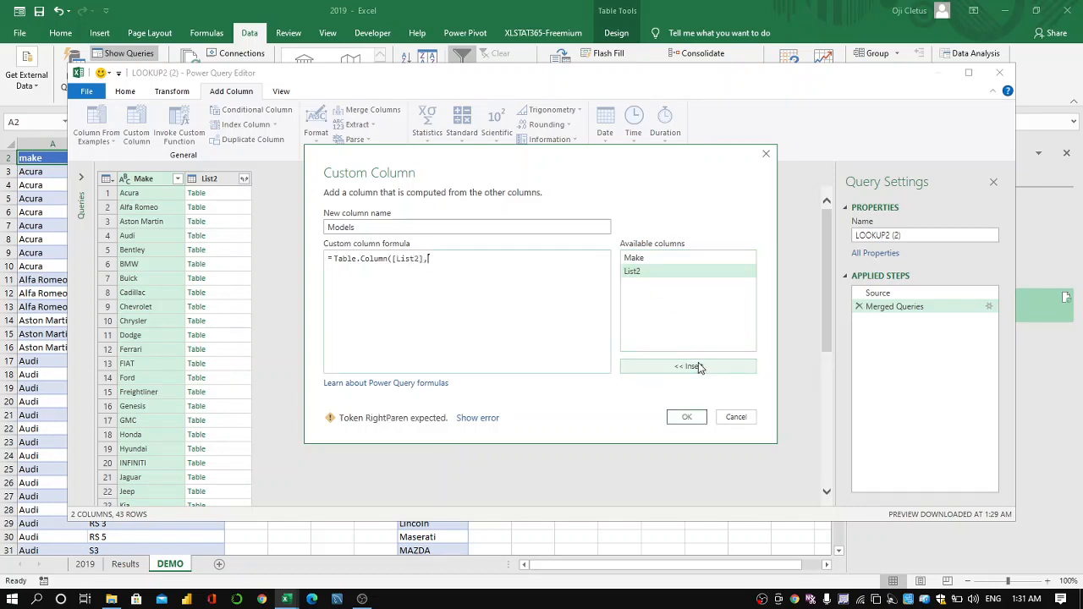
pyautogui.write('"m')
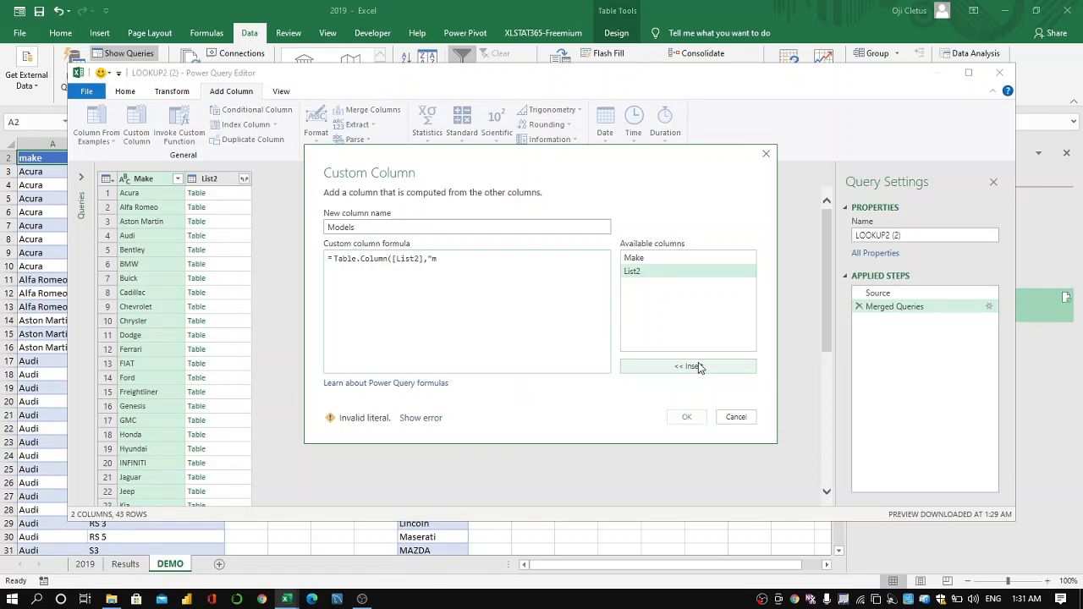
pyautogui.write('odel")')
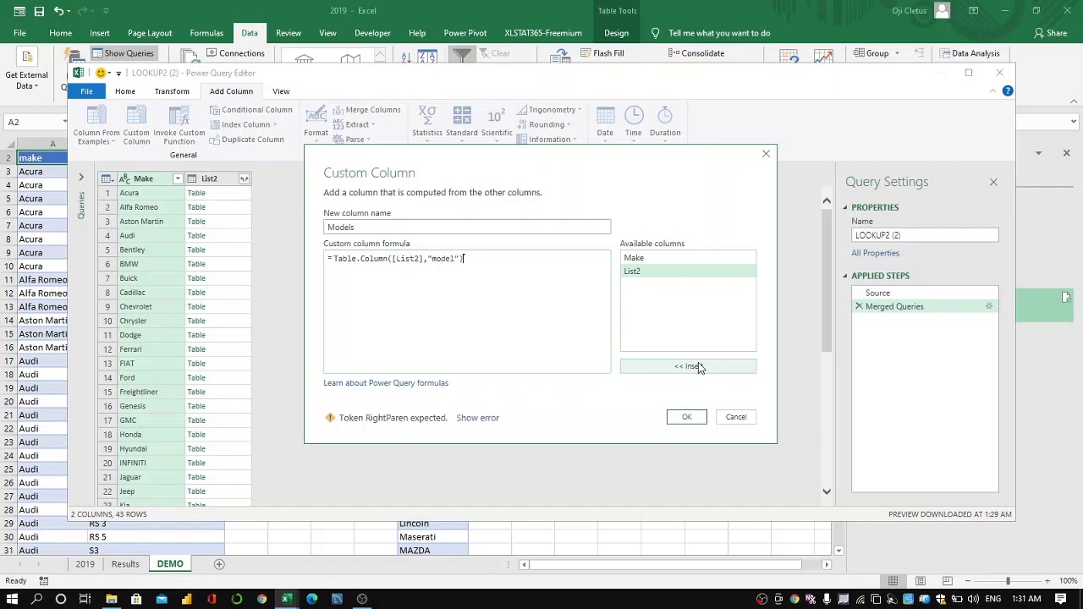
pyautogui.click(687, 417)
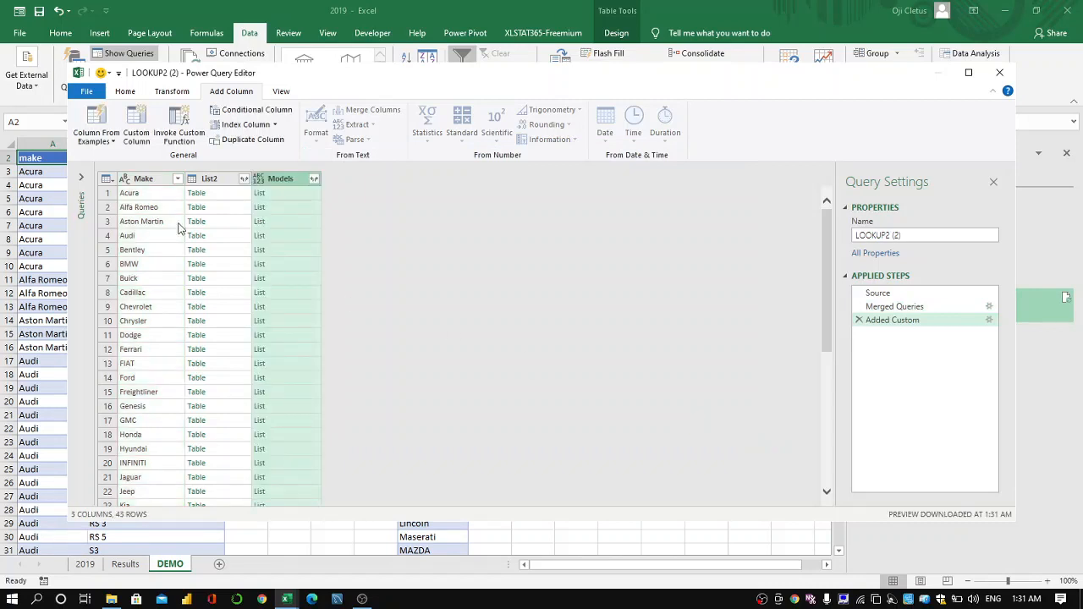
# Preview Acura's list in the Models column and delete the Added Custom step.
pyautogui.click(269, 194)
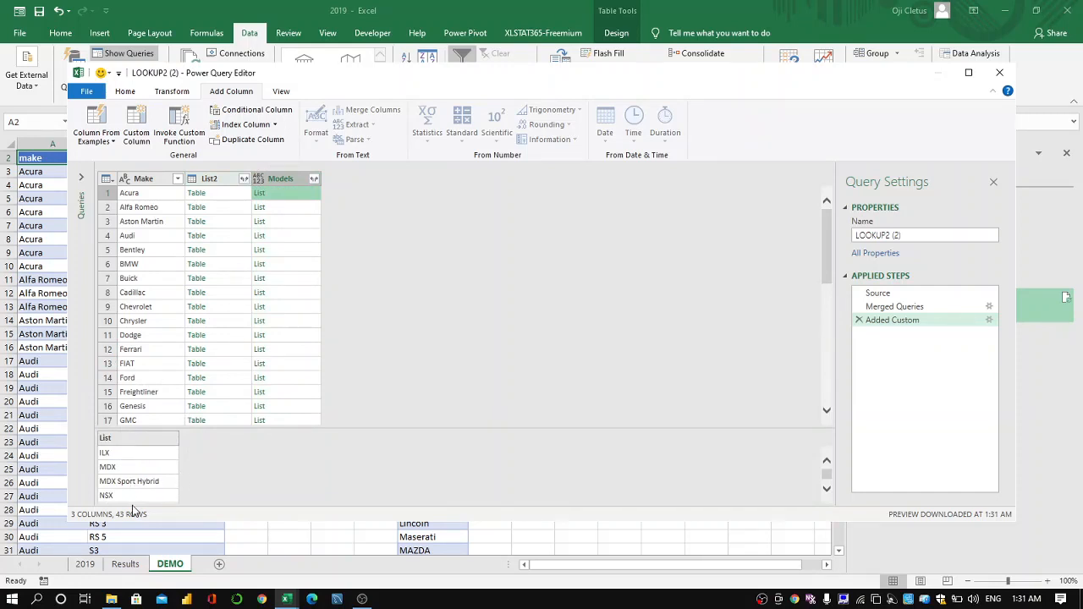
pyautogui.click(859, 320)
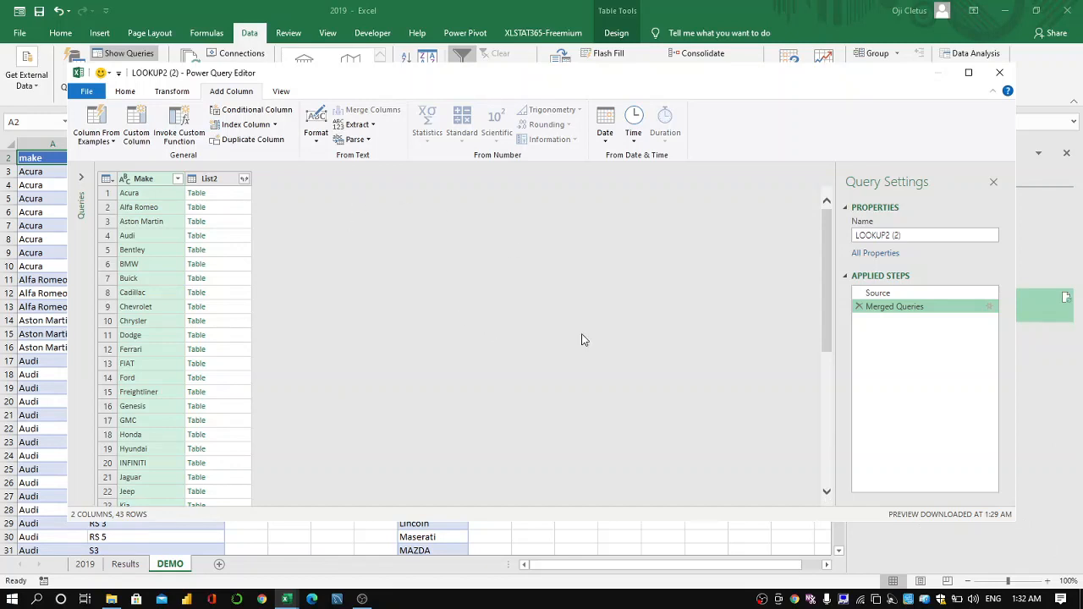
# Begin a new custom column on the merged query and name it Models.
pyautogui.click(137, 125)
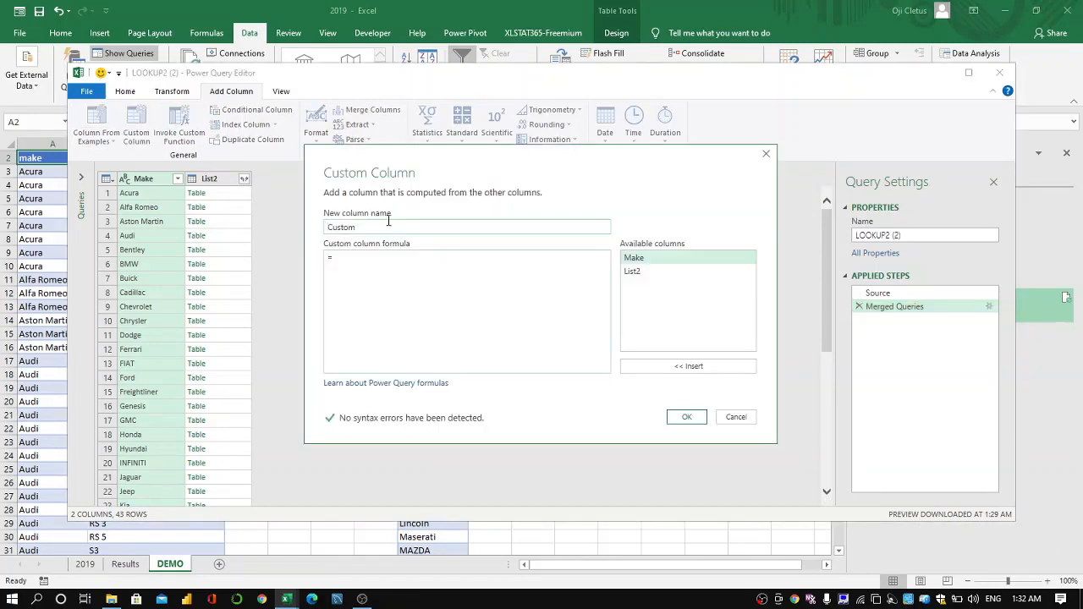
pyautogui.press('BackSpace')
pyautogui.press('BackSpace')
pyautogui.press('BackSpace')
pyautogui.press('BackSpace')
pyautogui.press('BackSpace')
pyautogui.press('BackSpace')
pyautogui.write('Models')
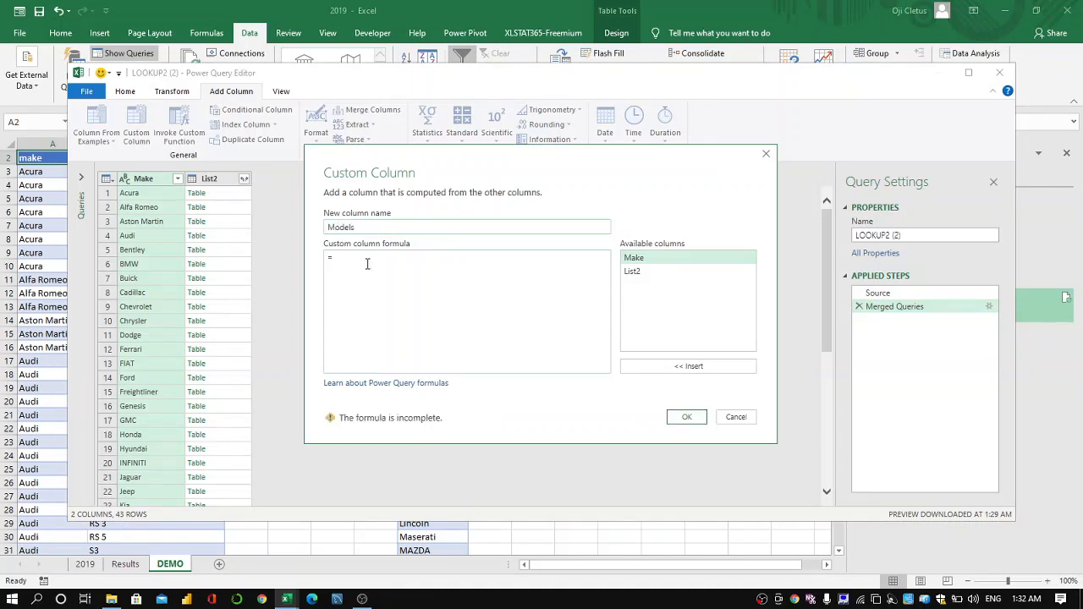
# Set the Models column formula to =Table.Column([List2],"model") and add the custom column to the query.
pyautogui.click(367, 264)
pyautogui.write('[')
pyautogui.press('BackSpace')
pyautogui.write('Table')
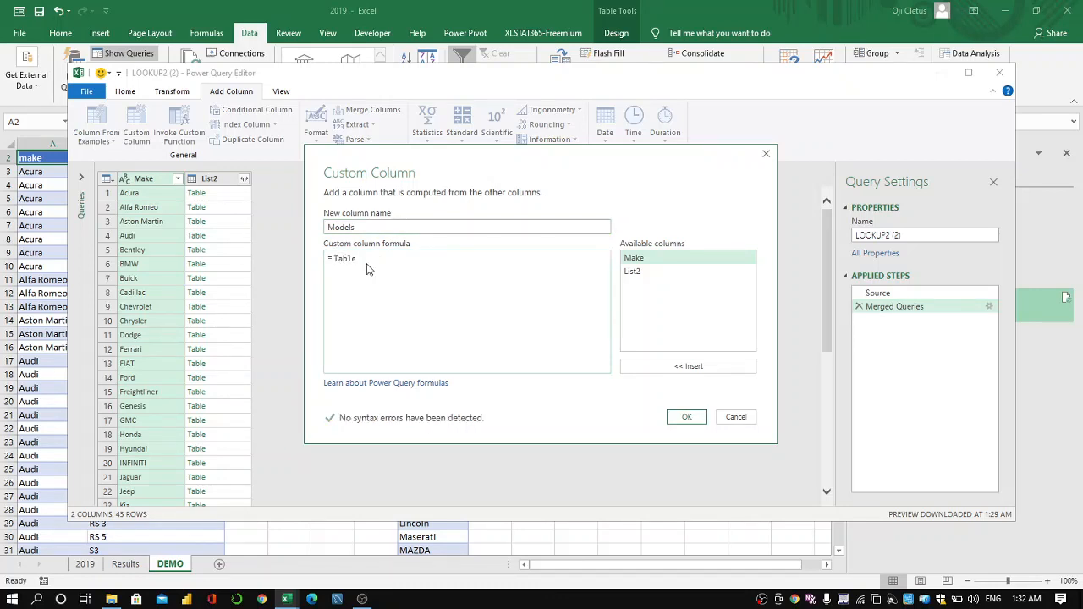
pyautogui.write('.Column(')
pyautogui.click(640, 272)
pyautogui.click(708, 367)
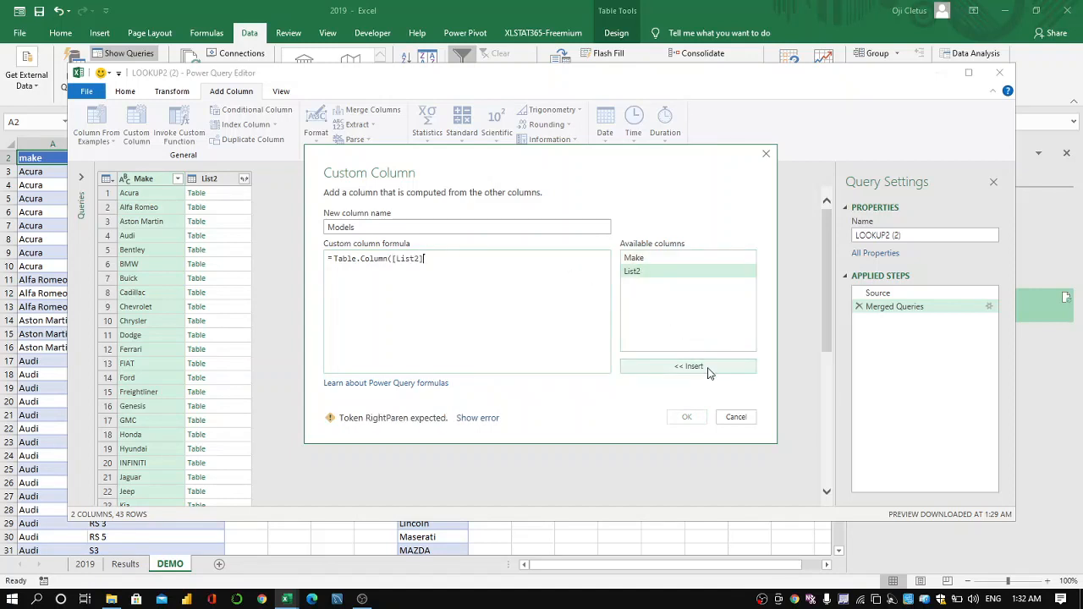
pyautogui.write(',"mod')
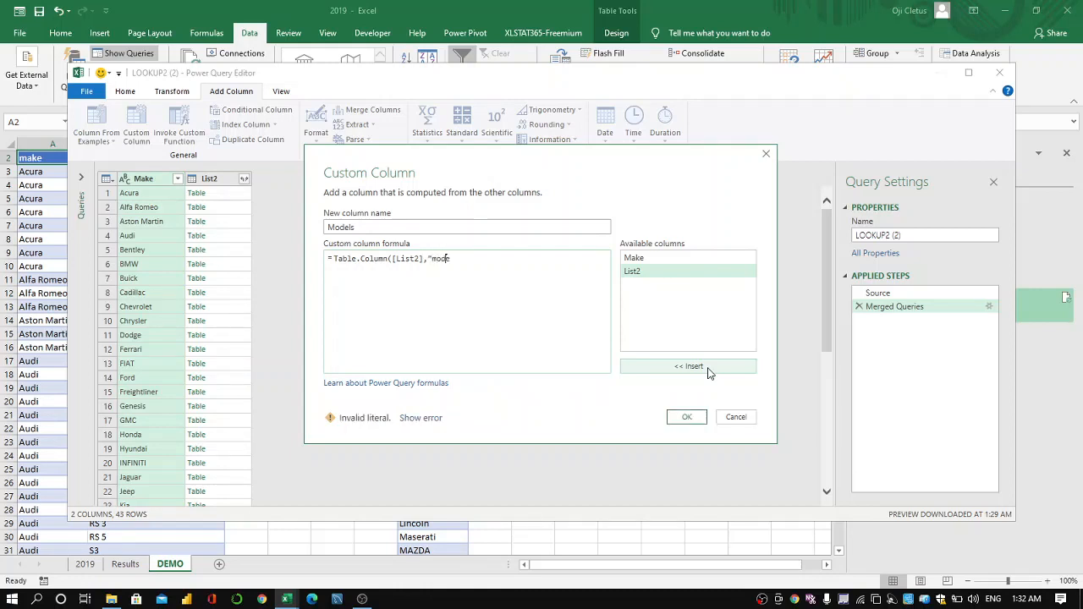
pyautogui.write('el"')
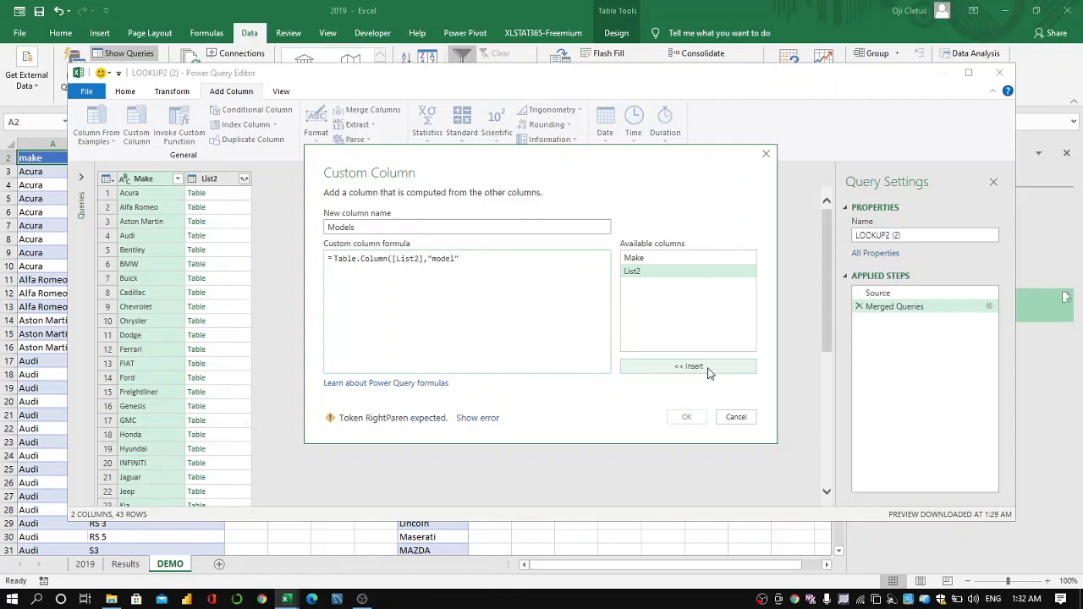
pyautogui.write(')')
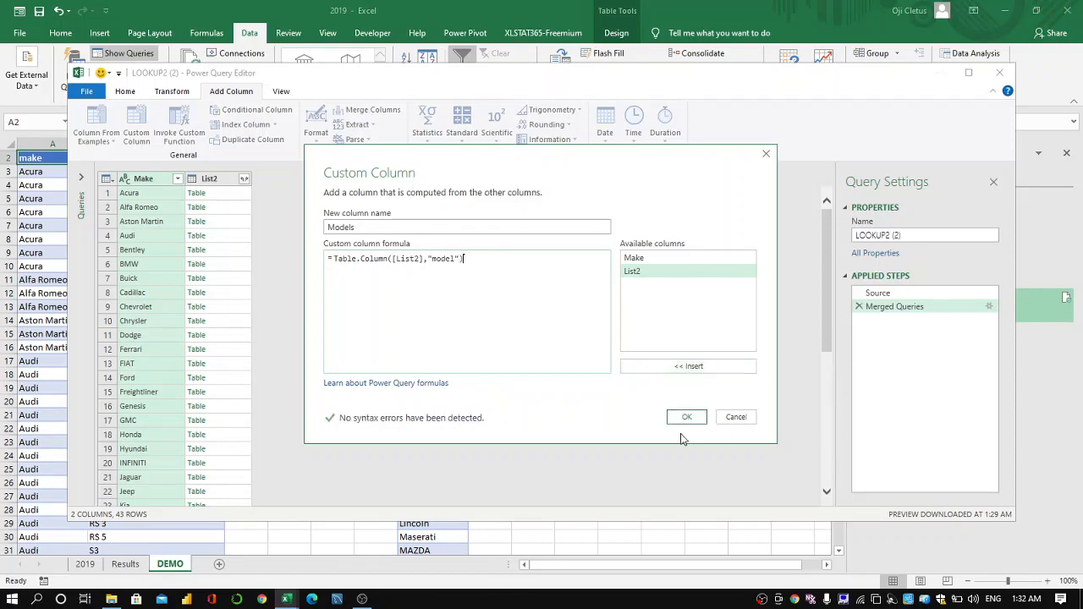
pyautogui.click(687, 418)
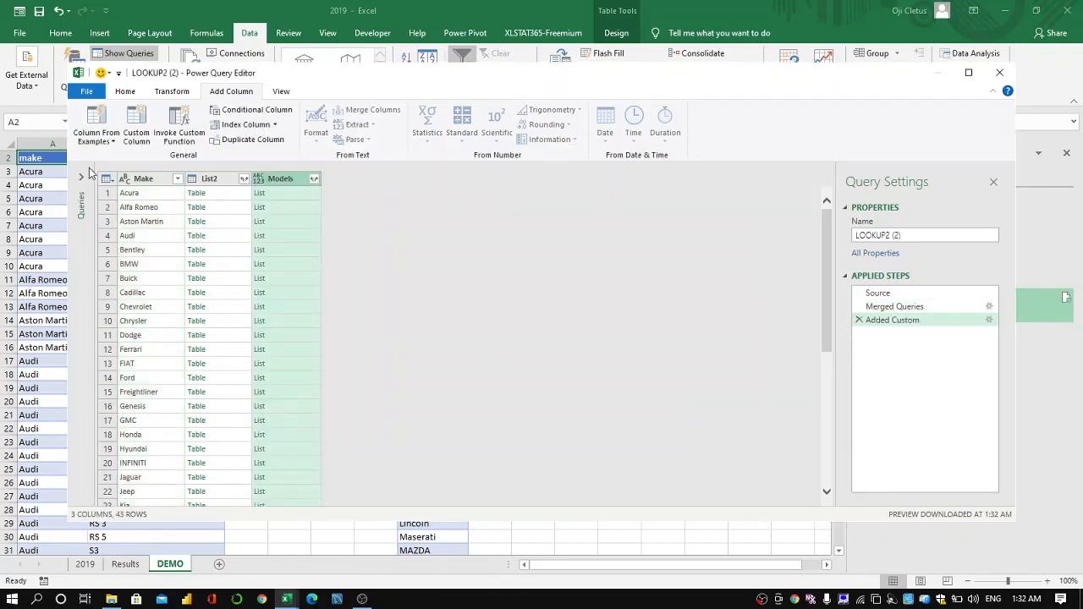
# Extract the values from the lists in the Models column, concatenated with a comma delimiter.
pyautogui.click(315, 179)
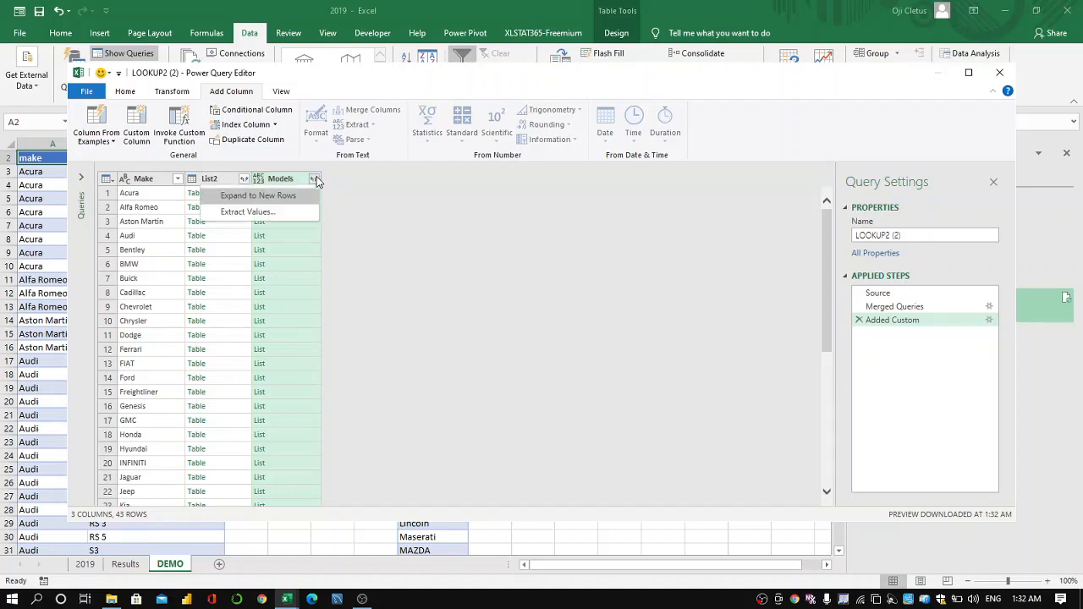
pyautogui.click(259, 211)
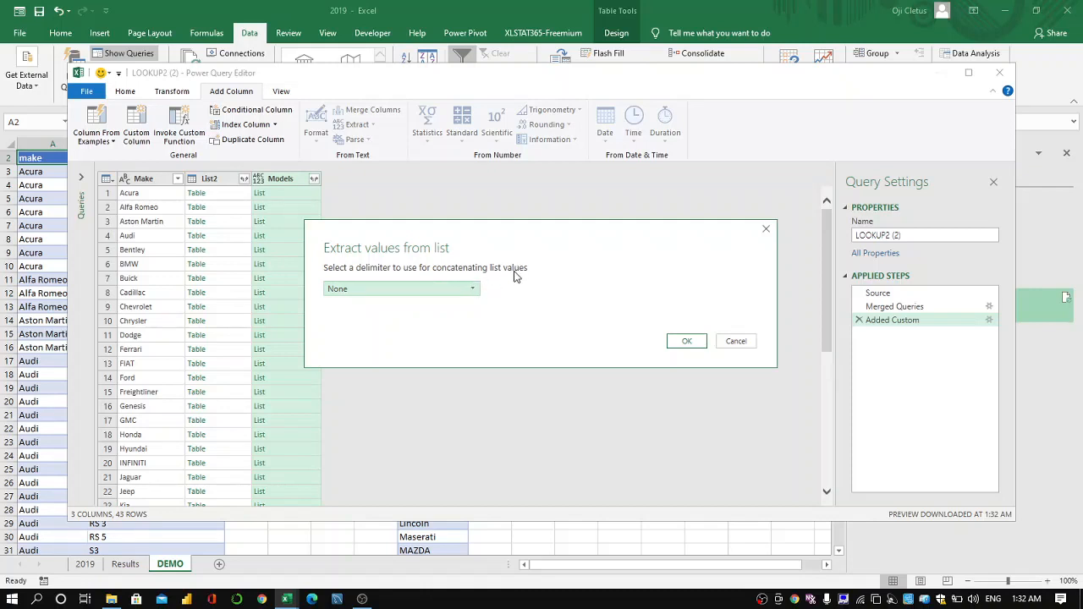
pyautogui.click(472, 290)
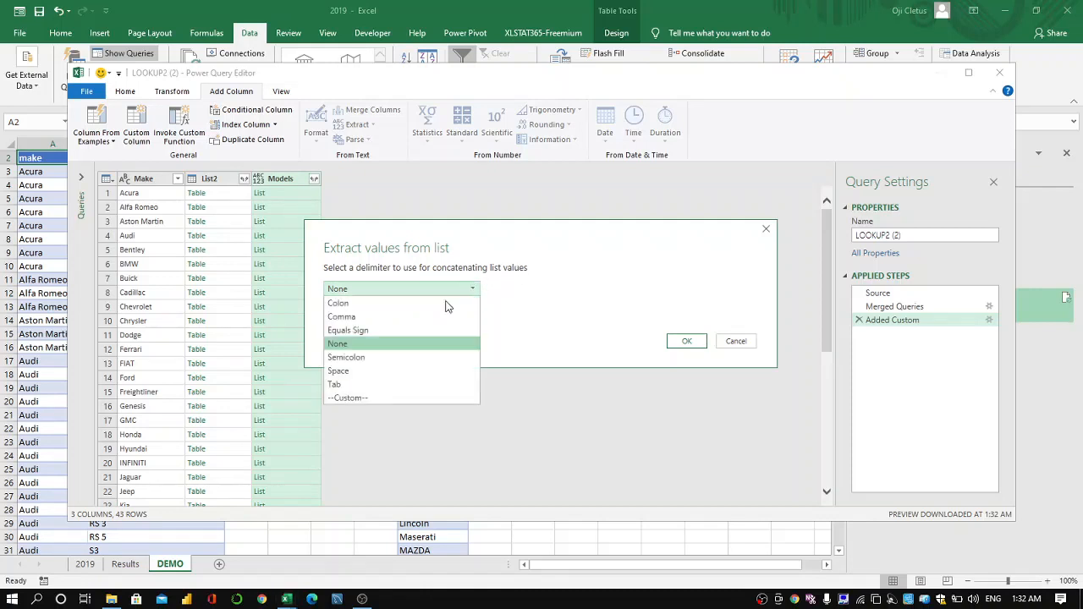
pyautogui.click(356, 317)
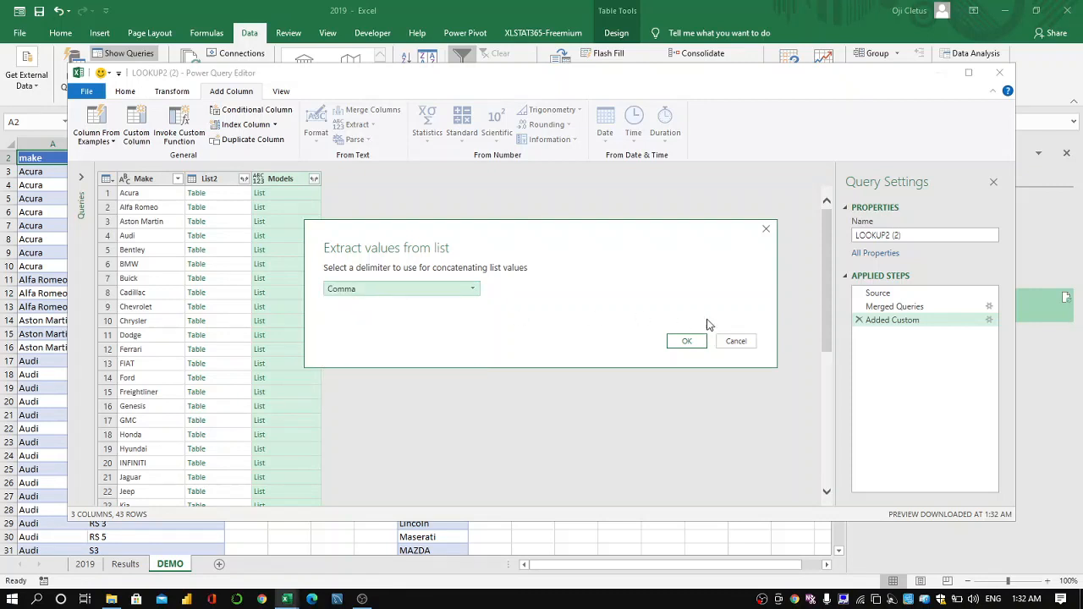
pyautogui.click(687, 342)
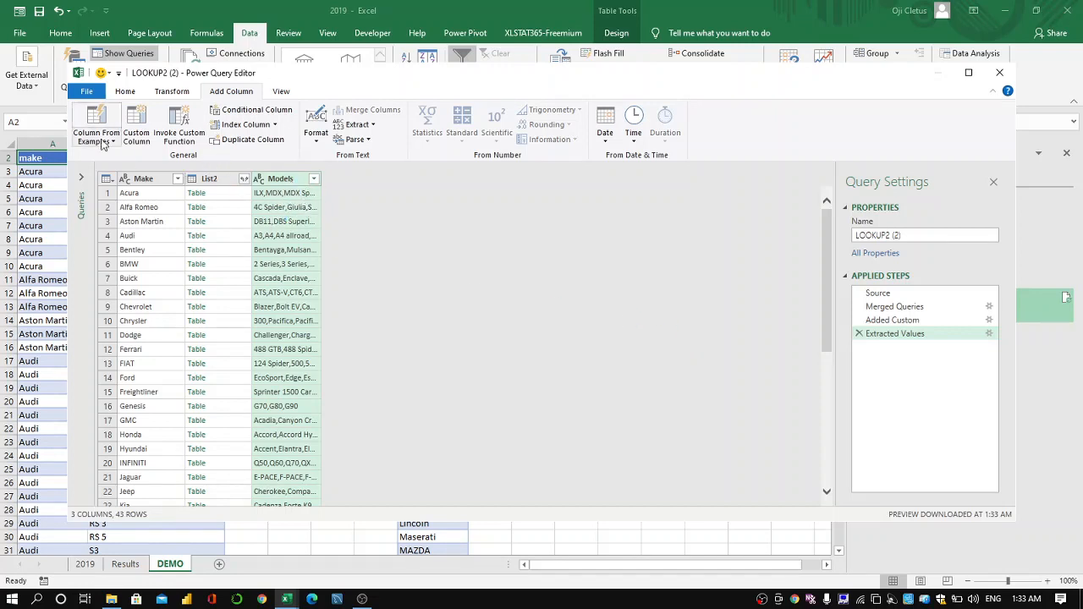
# Close the query editor and load the LOOKUP2 (2) query as a table to a new worksheet.
pyautogui.click(119, 91)
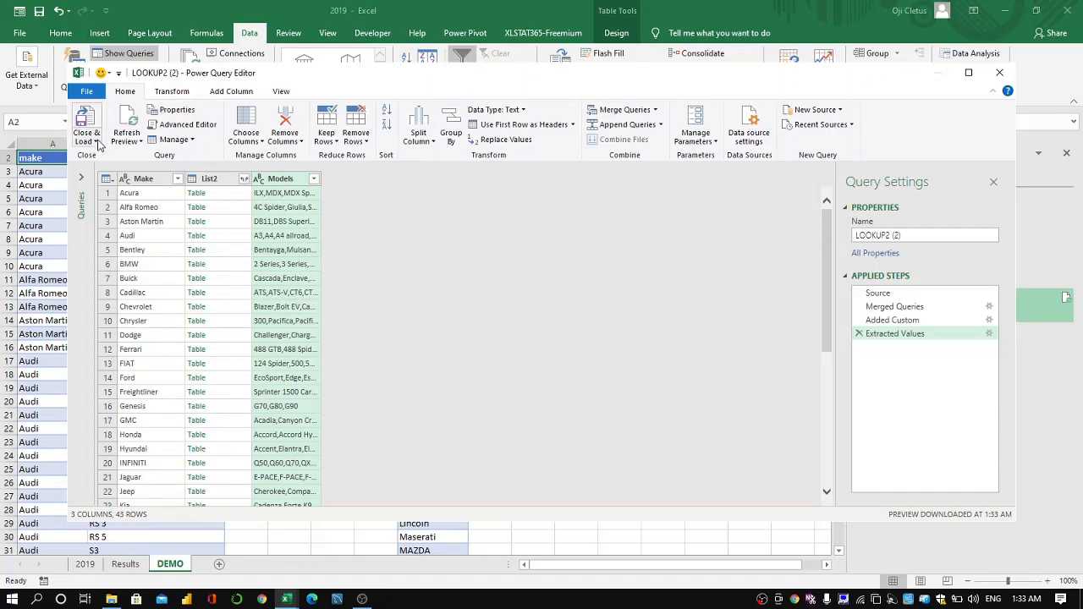
pyautogui.click(94, 141)
pyautogui.click(121, 172)
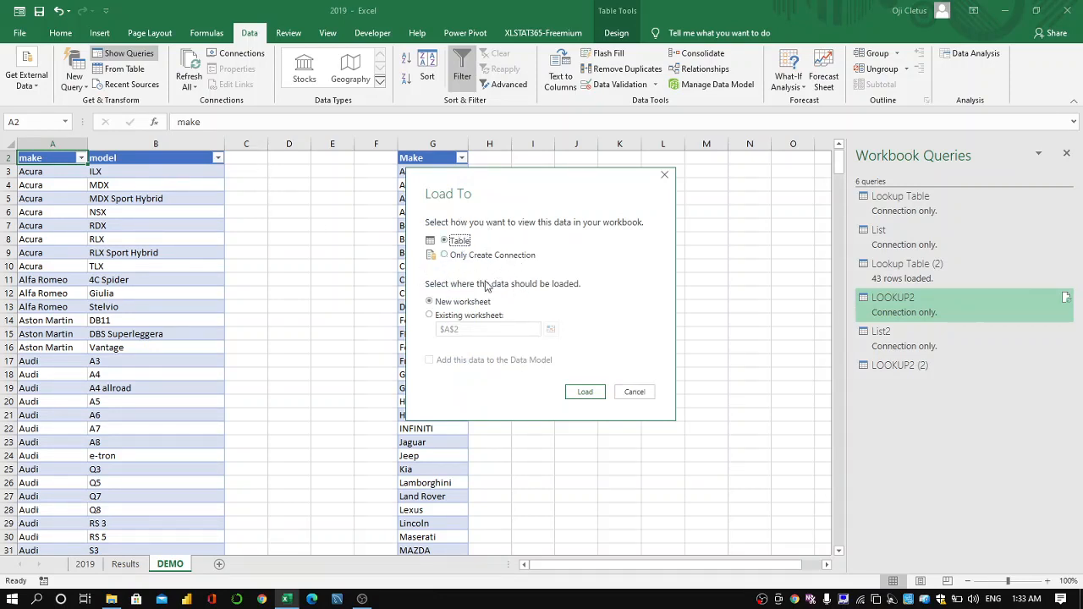
pyautogui.click(429, 315)
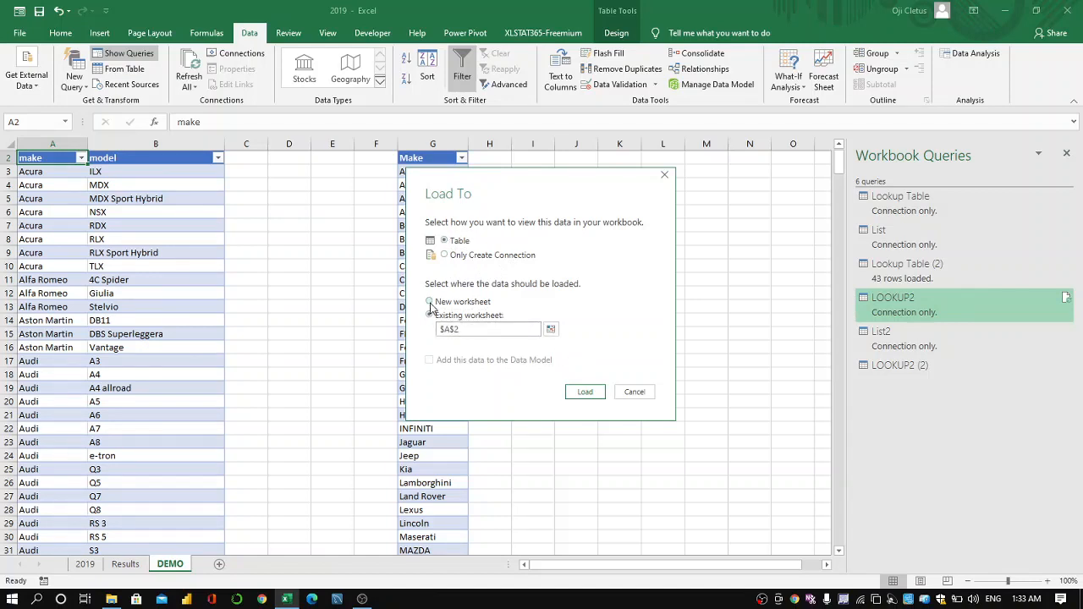
pyautogui.click(431, 303)
pyautogui.click(584, 392)
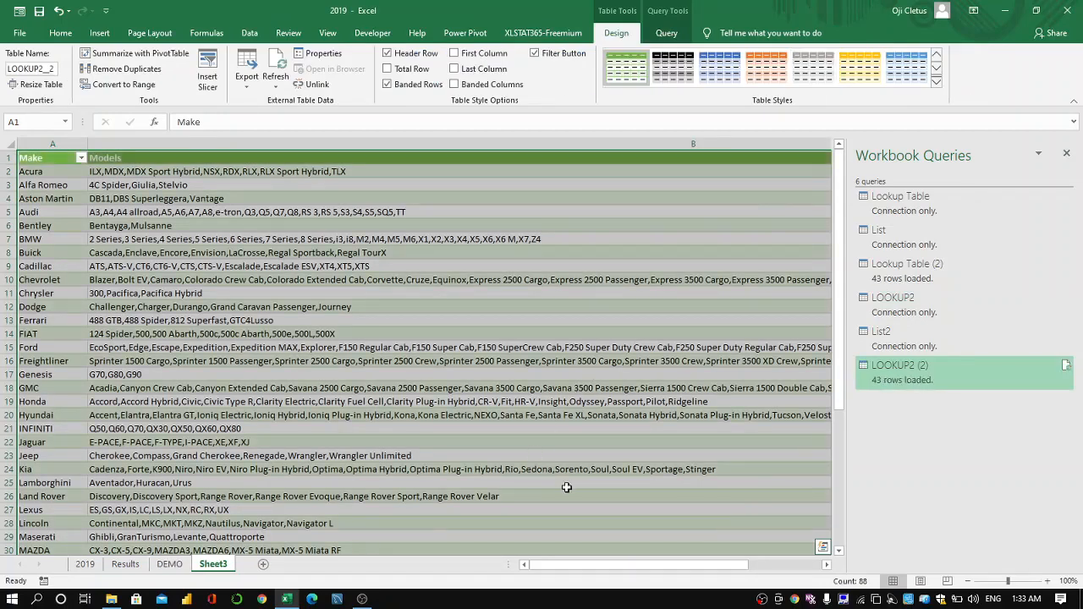
# Review the loaded makes and comma-separated models on Sheet3 against the source tables on the DEMO sheet.
pyautogui.click(632, 499)
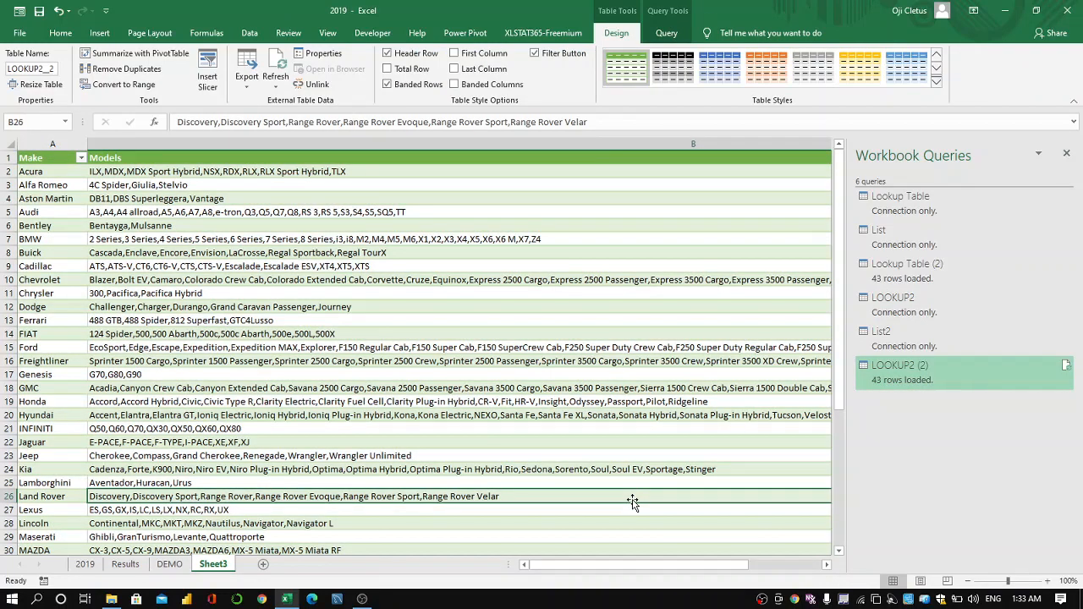
pyautogui.moveTo(956, 376)
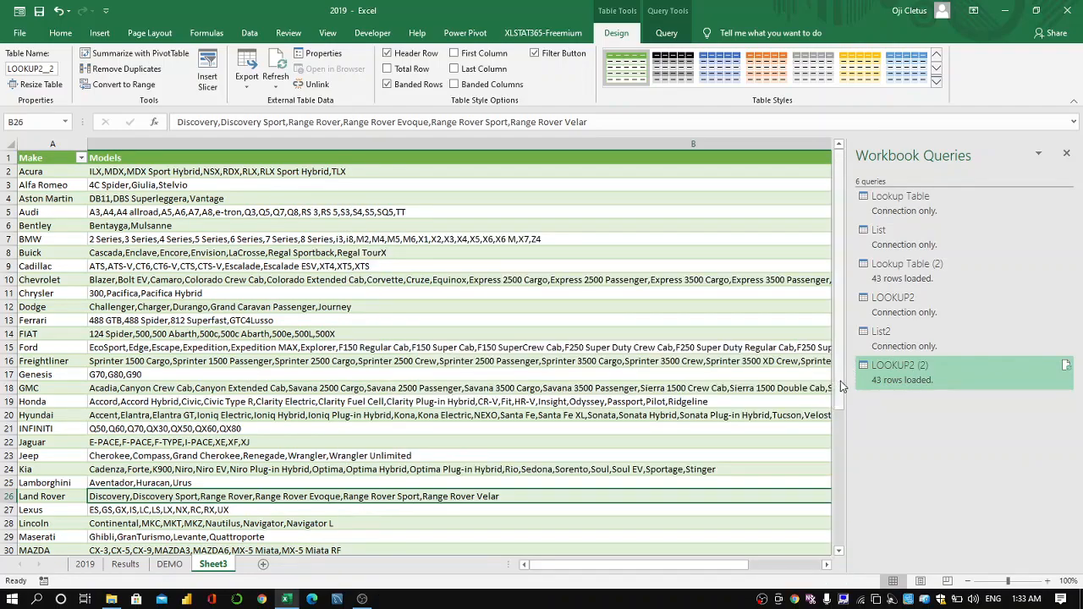
pyautogui.moveTo(841, 381); pyautogui.dragTo(821, 398)
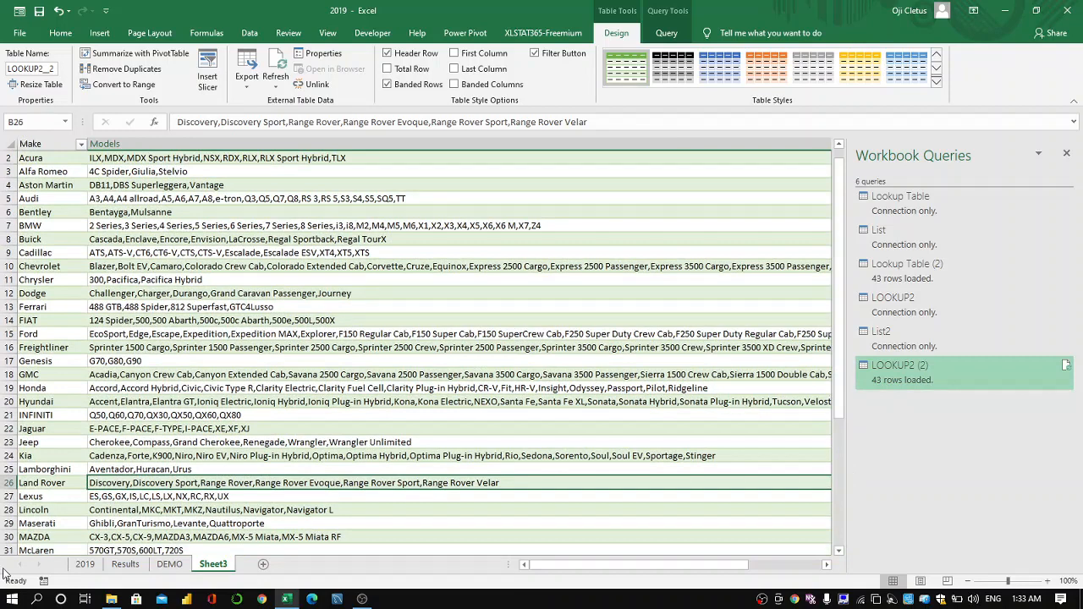
pyautogui.click(171, 564)
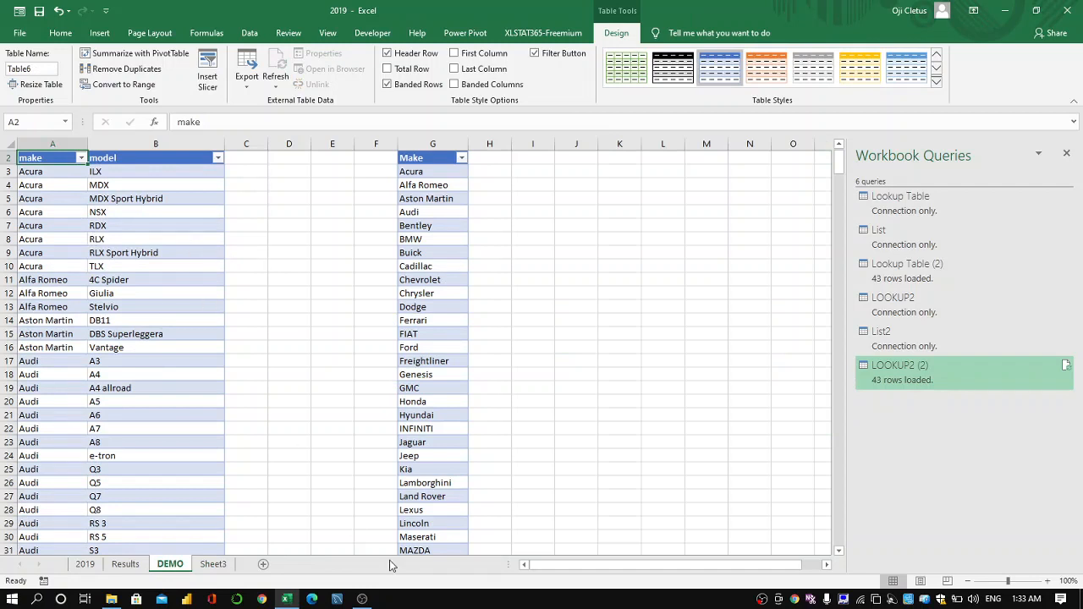
pyautogui.click(213, 564)
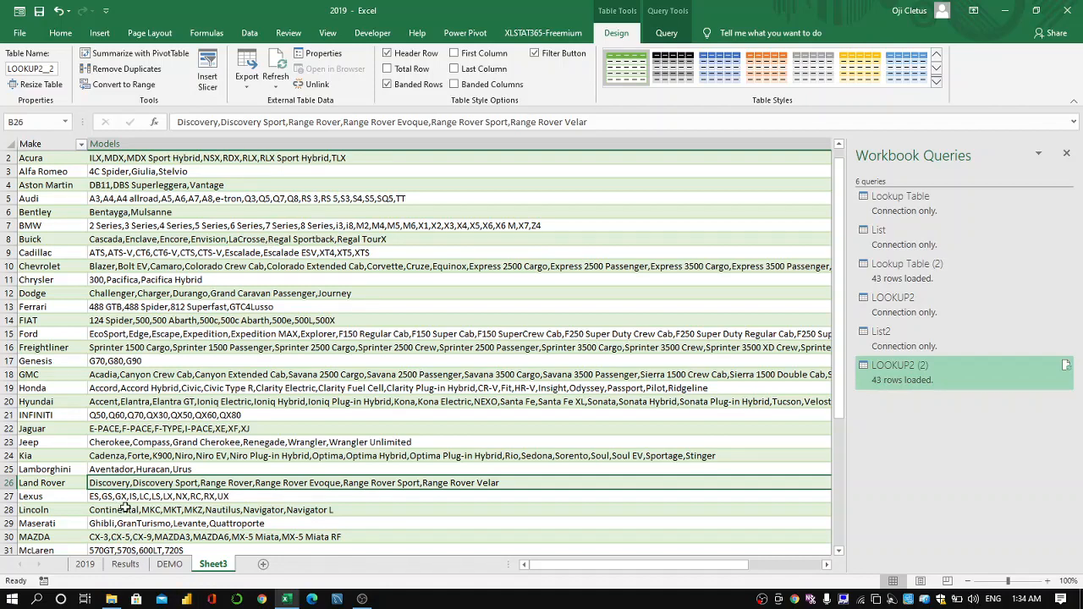
# Add a row with make Lamborghini and model v27 at the end of the make/model table on the DEMO sheet.
pyautogui.click(172, 564)
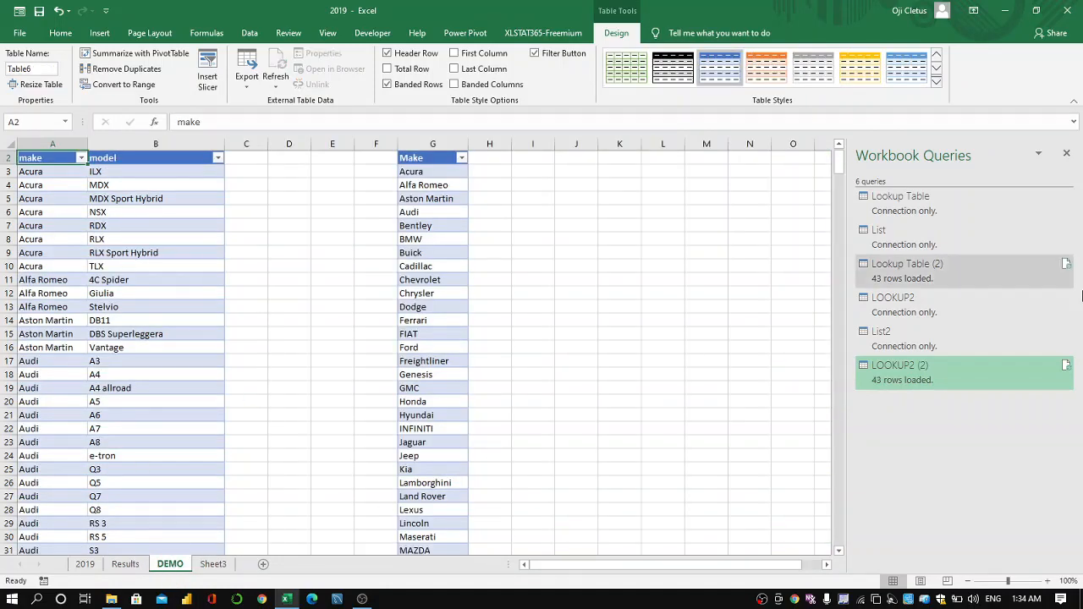
pyautogui.moveTo(838, 166); pyautogui.dragTo(855, 342)
pyautogui.moveTo(851, 455); pyautogui.dragTo(853, 601)
pyautogui.moveTo(851, 555); pyautogui.dragTo(849, 597)
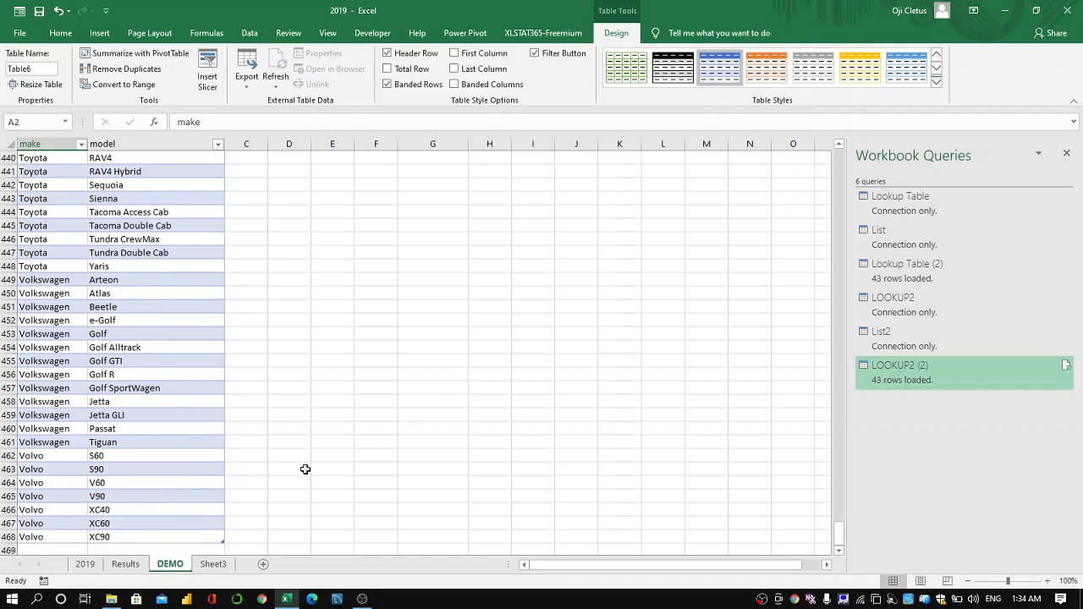
pyautogui.click(45, 548)
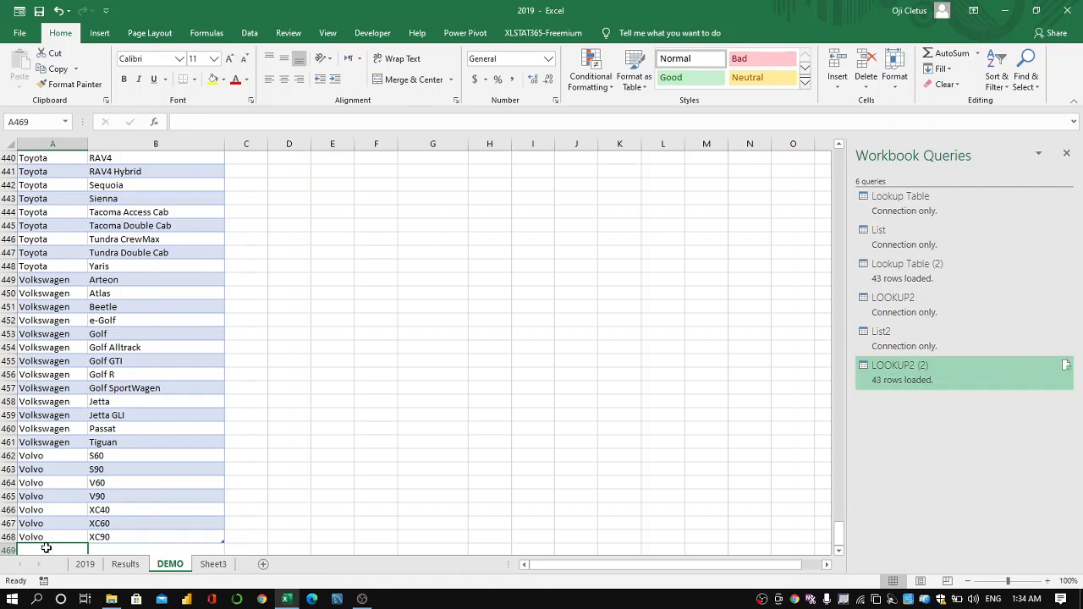
pyautogui.write('lamborghini')
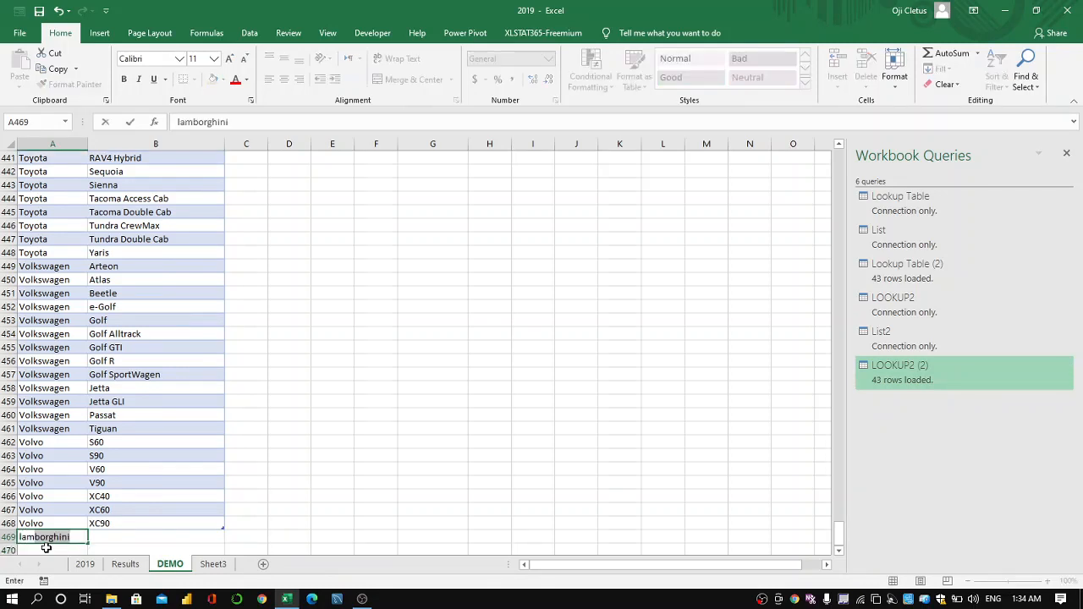
pyautogui.press('Tab')
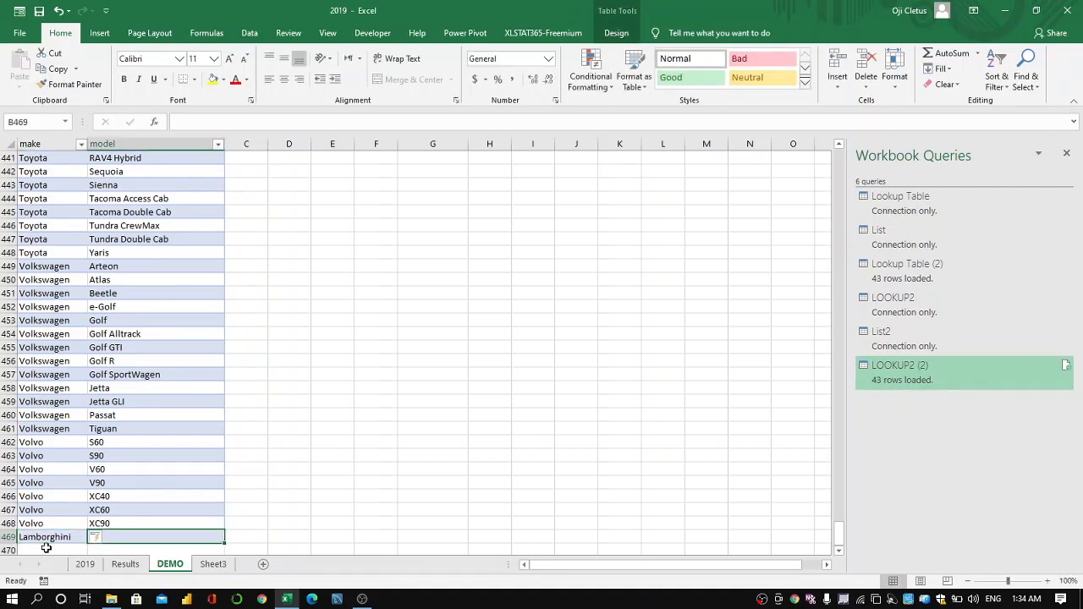
pyautogui.write('v2')
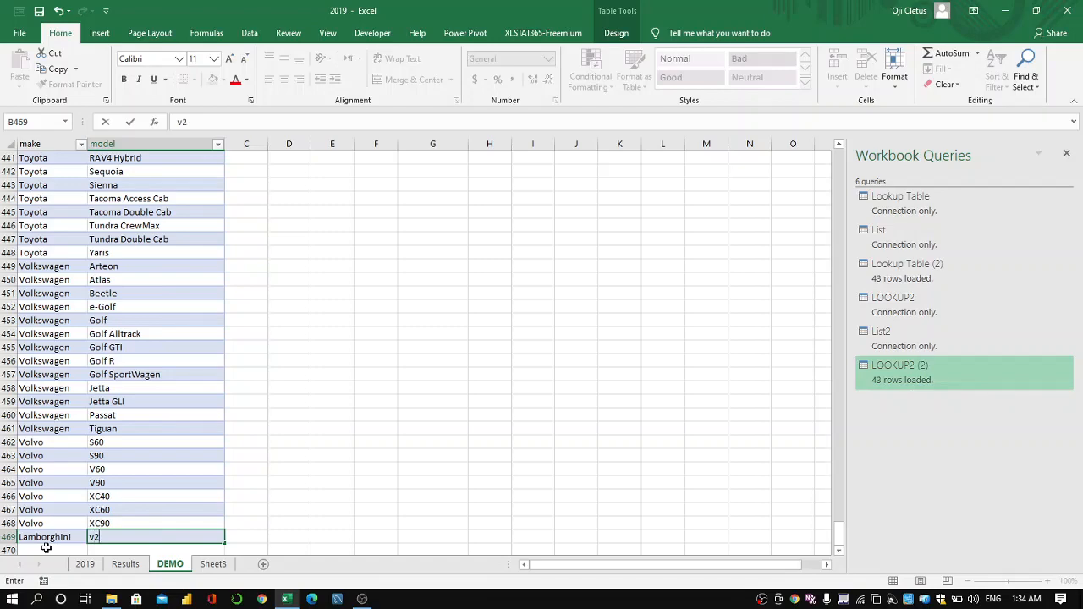
pyautogui.write('7')
pyautogui.press('Return')
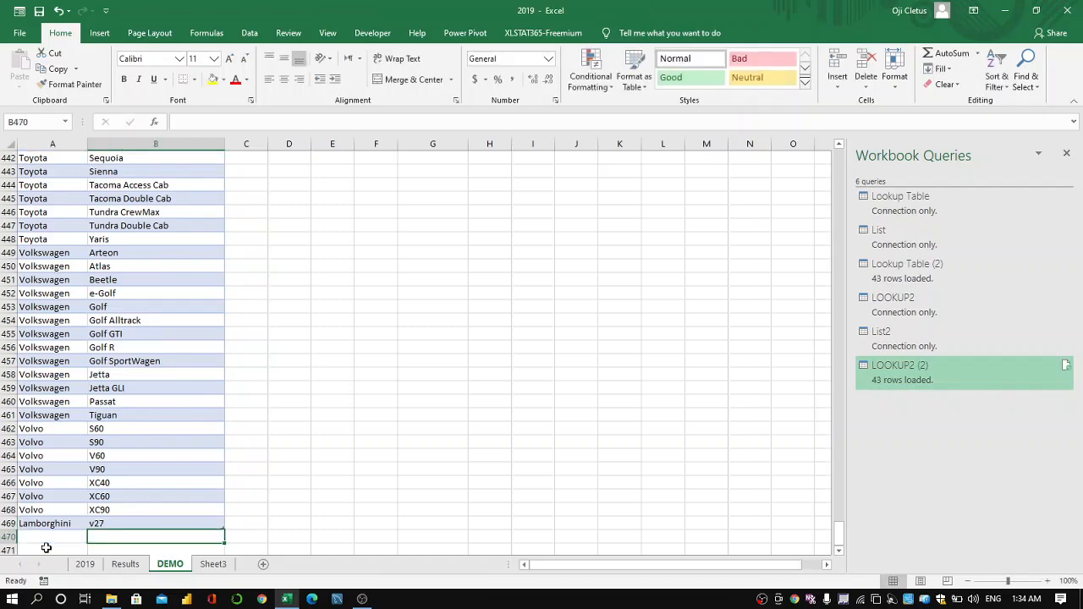
# Add Lamborghini in cell G46 below the last entry of the Make lookup table.
pyautogui.moveTo(840, 539); pyautogui.dragTo(826, 200)
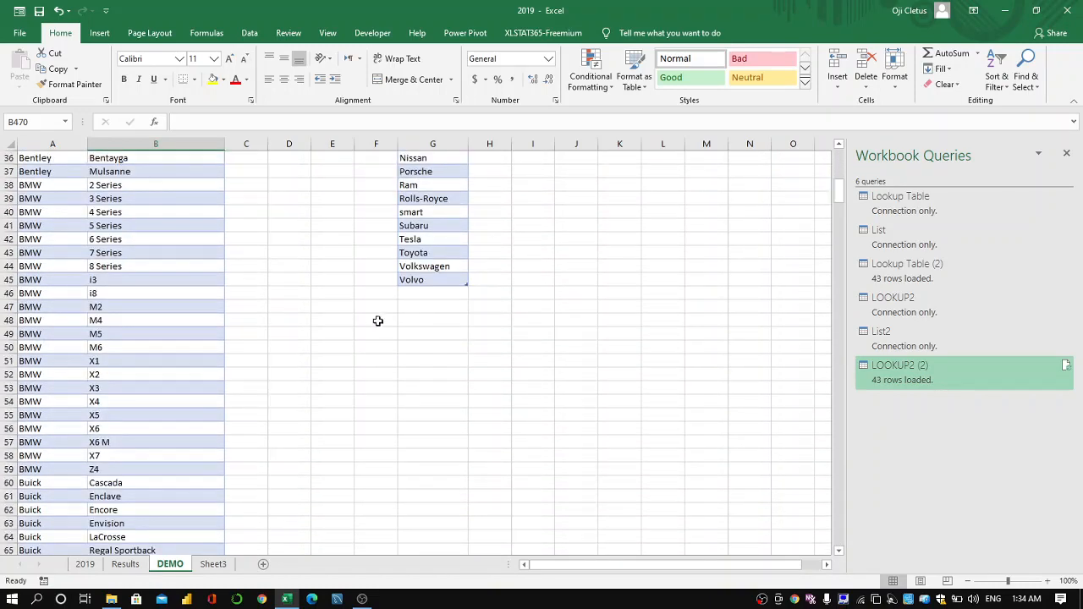
pyautogui.click(424, 294)
pyautogui.write('l')
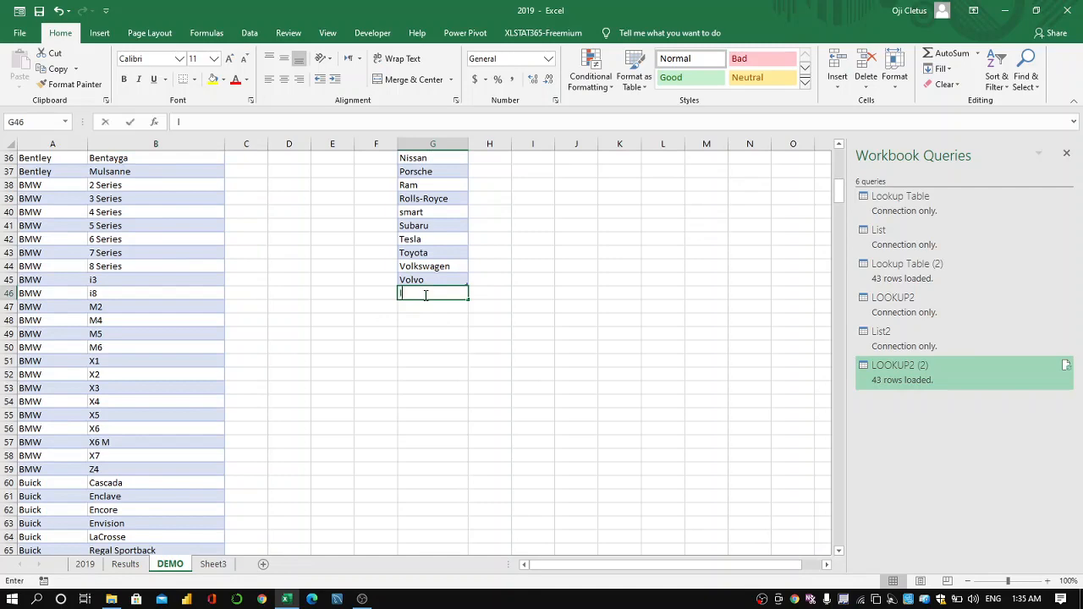
pyautogui.write('amborghini')
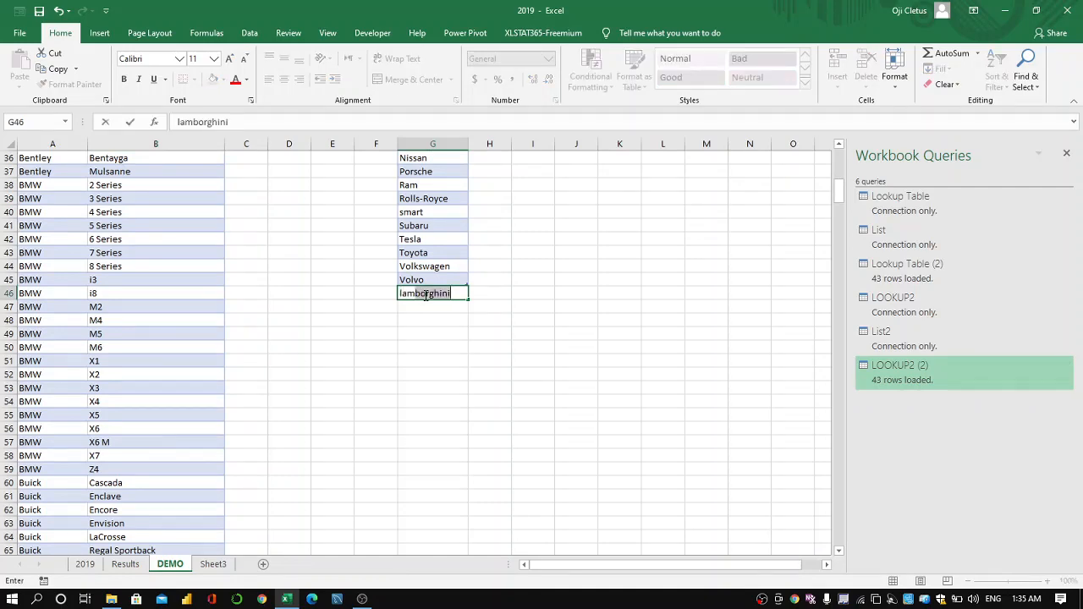
pyautogui.press('Tab')
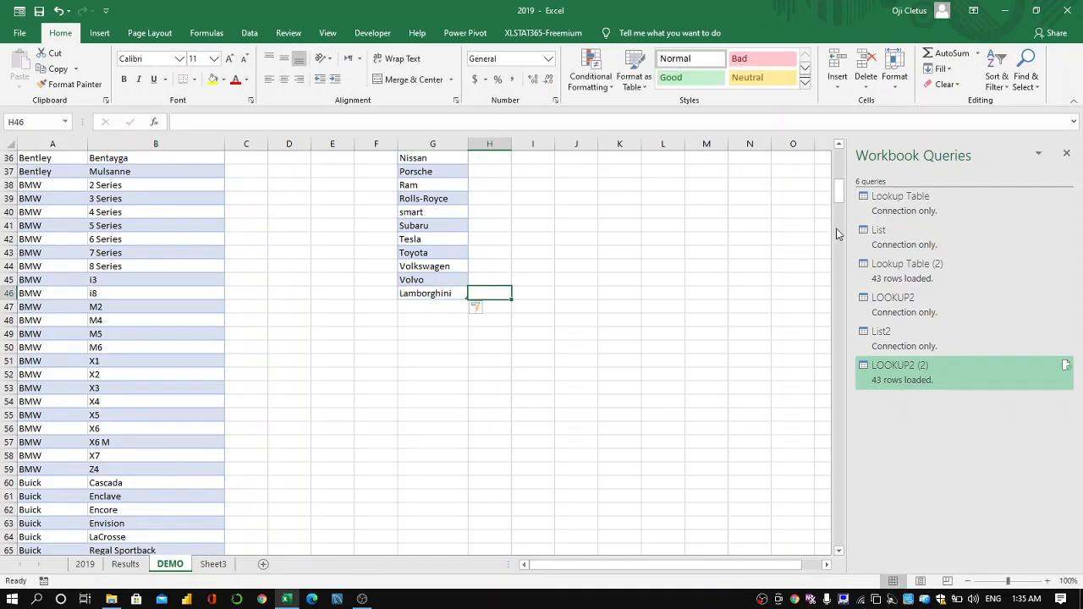
# Refresh all queries in the workbook and check the Lamborghini entries in the results table on Sheet3.
pyautogui.moveTo(842, 196); pyautogui.dragTo(840, 151)
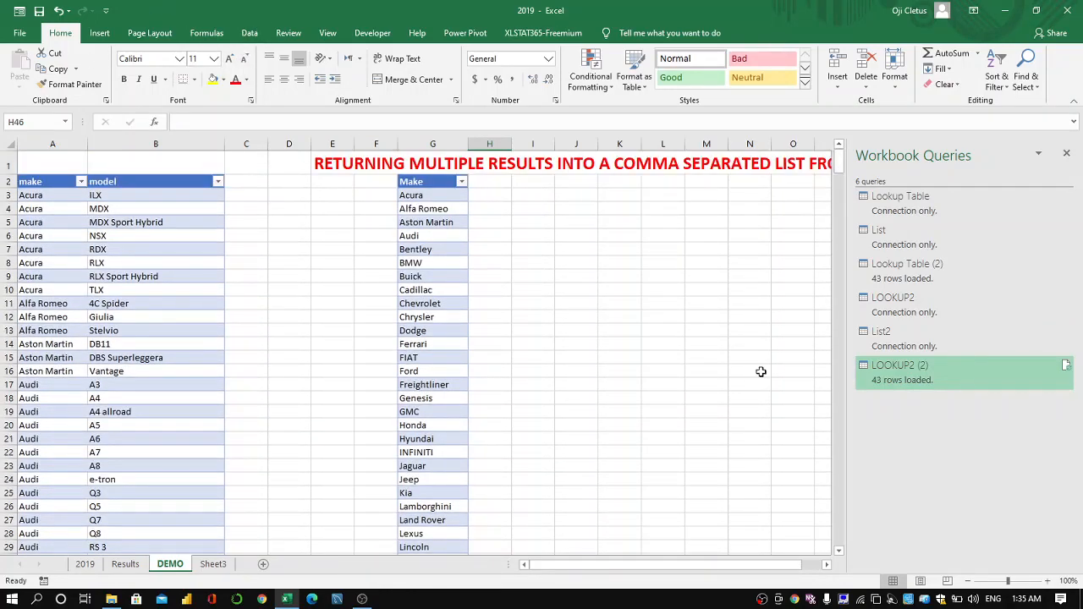
pyautogui.click(251, 34)
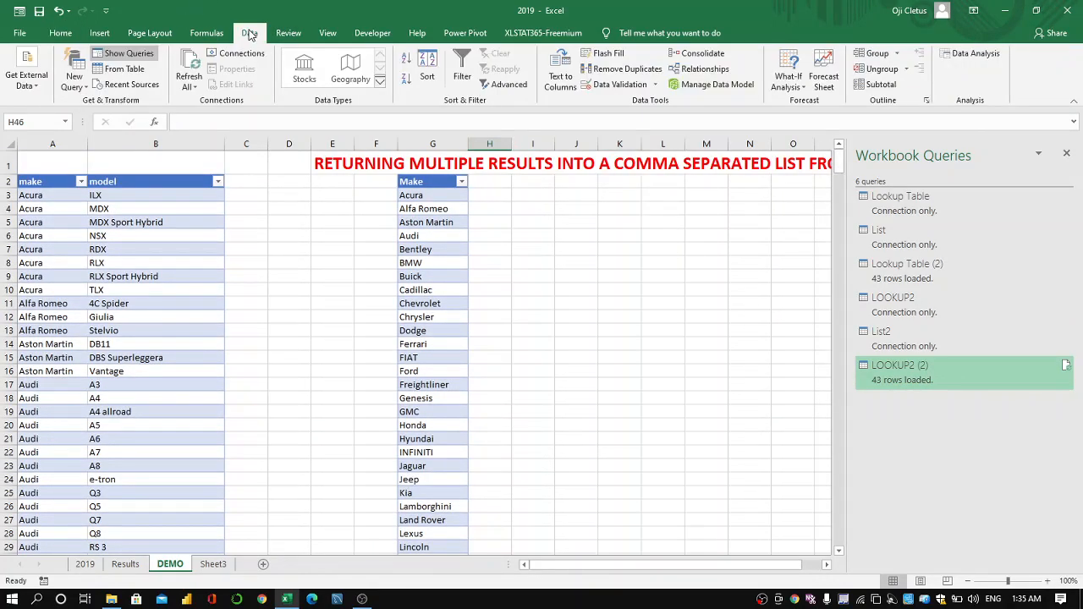
pyautogui.click(193, 85)
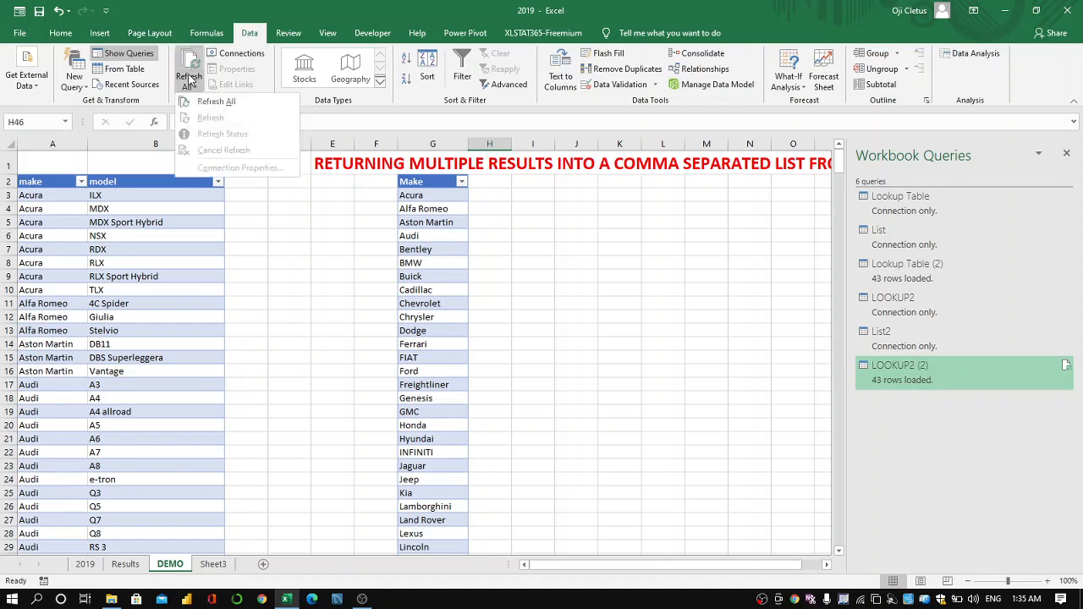
pyautogui.click(194, 83)
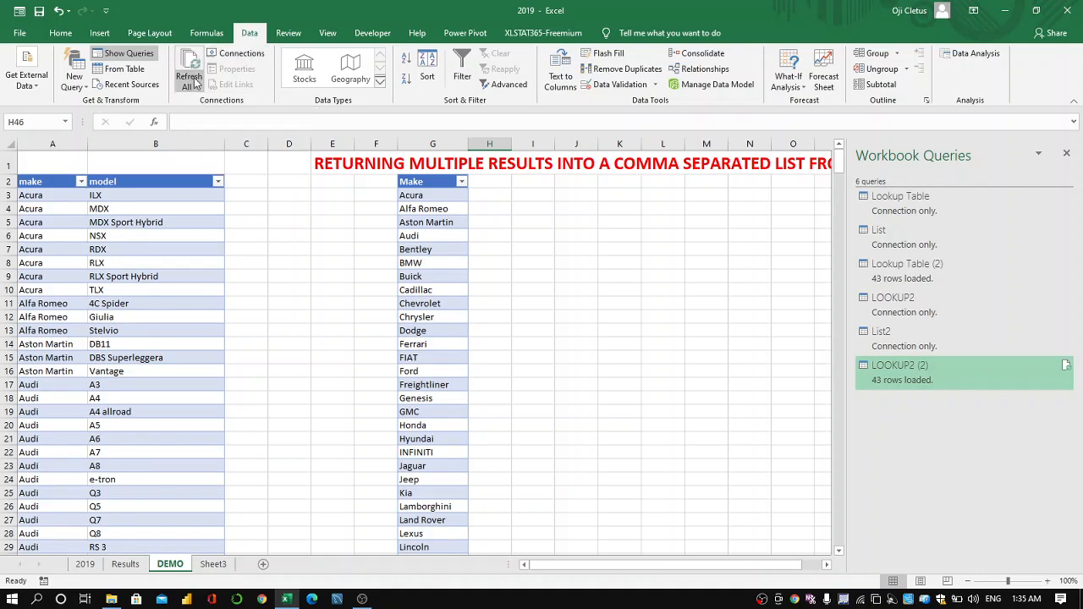
pyautogui.click(194, 82)
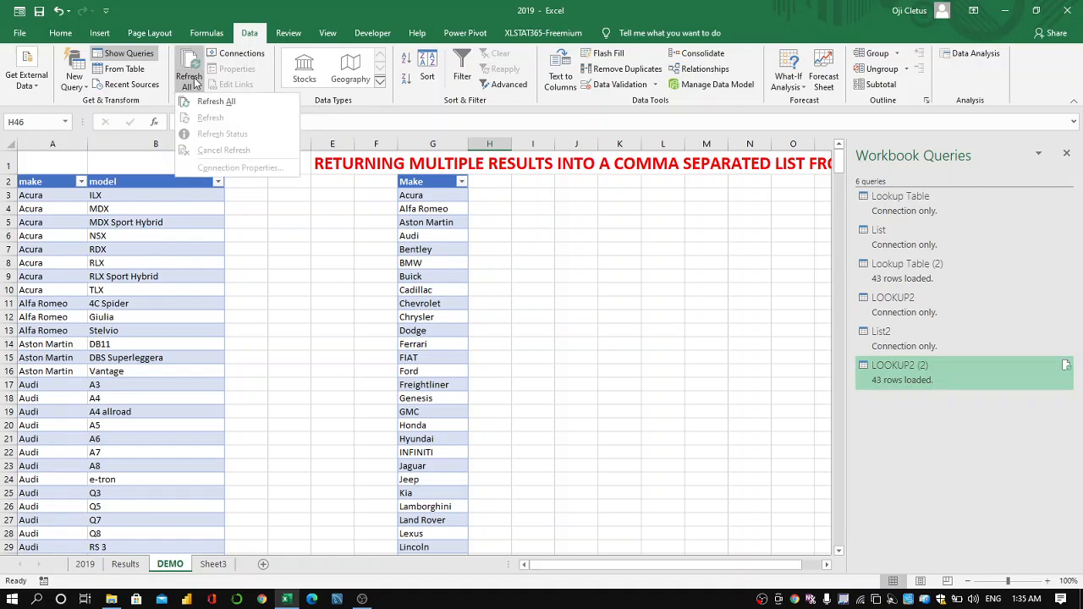
pyautogui.click(211, 101)
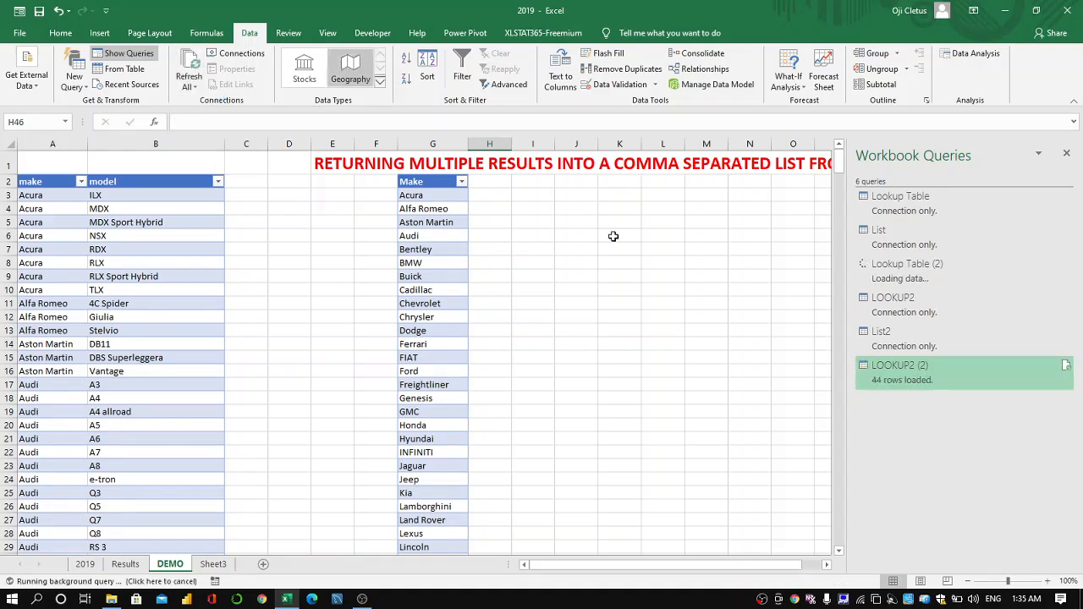
pyautogui.click(219, 566)
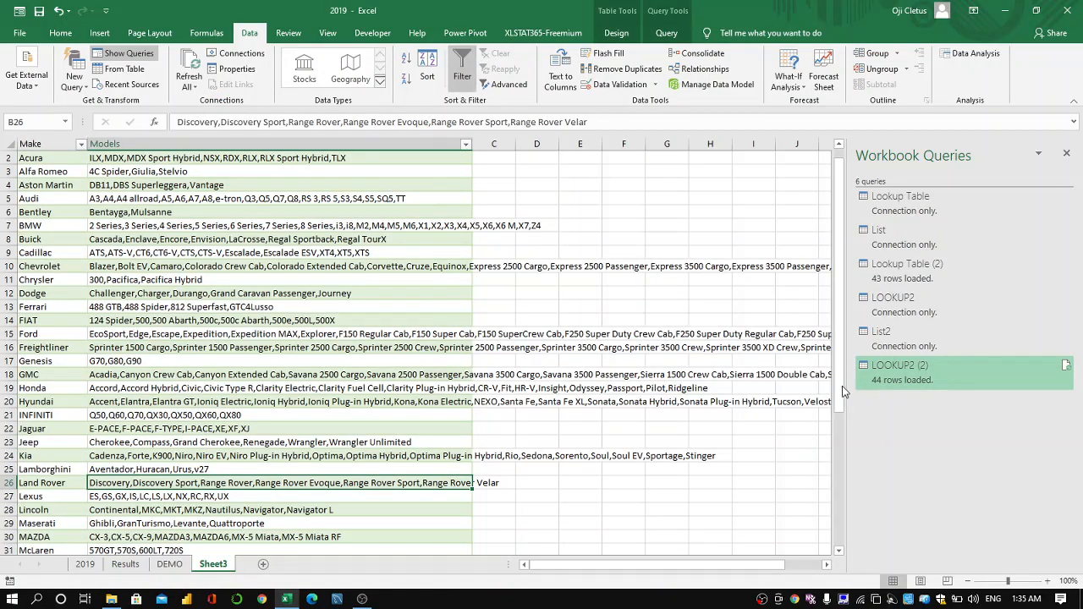
pyautogui.moveTo(840, 387); pyautogui.dragTo(858, 560)
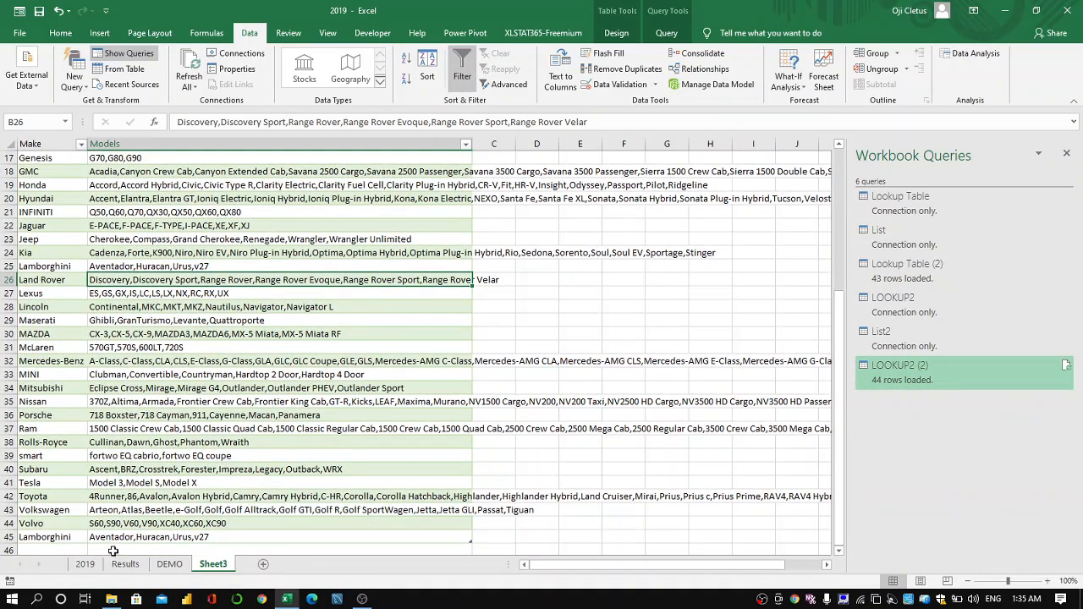